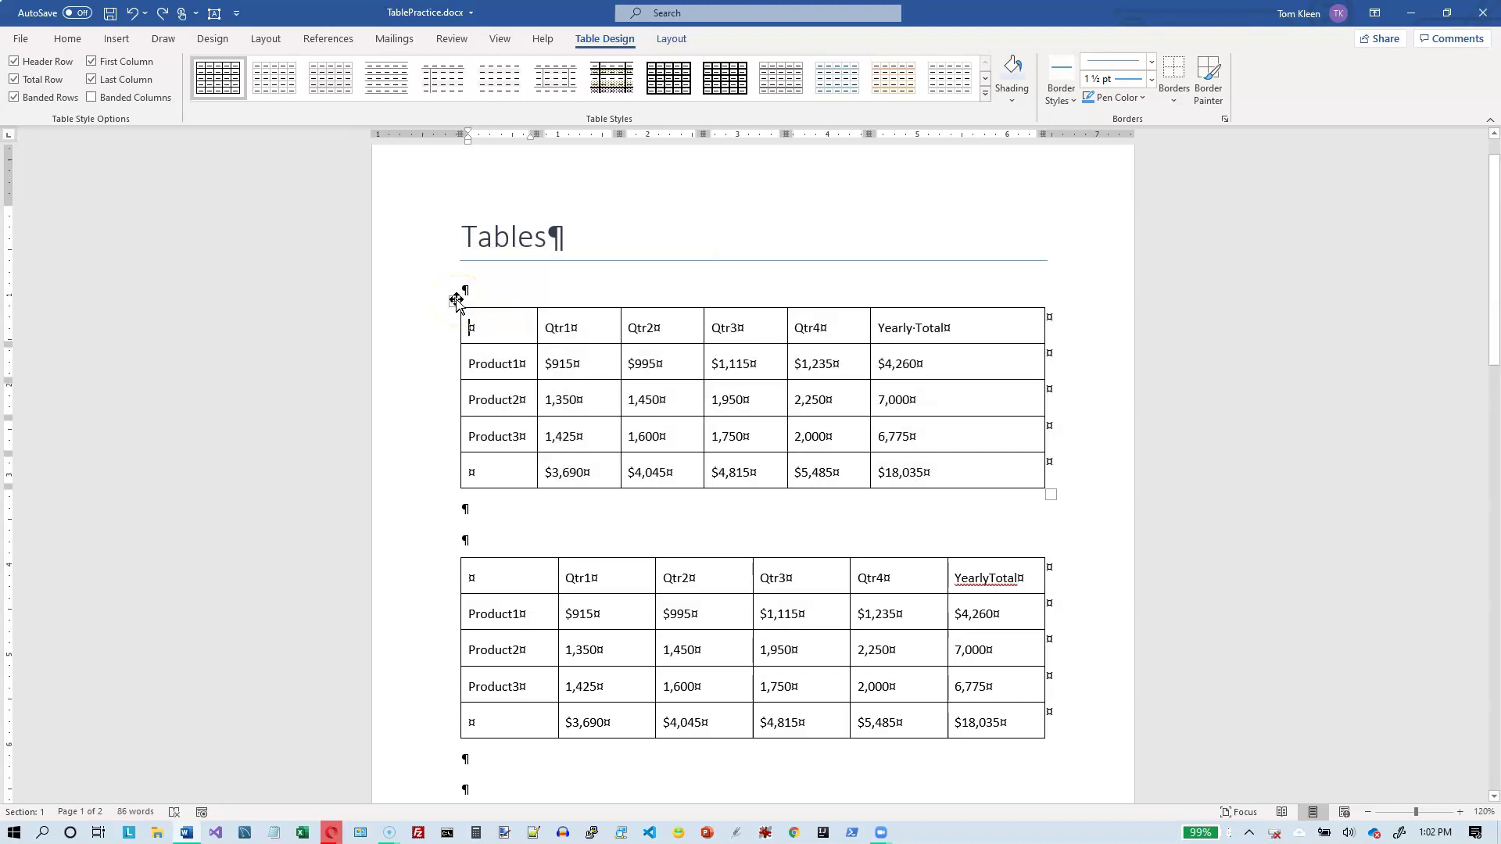
- Remove all borders from the first table on the page
left_click(457, 301)
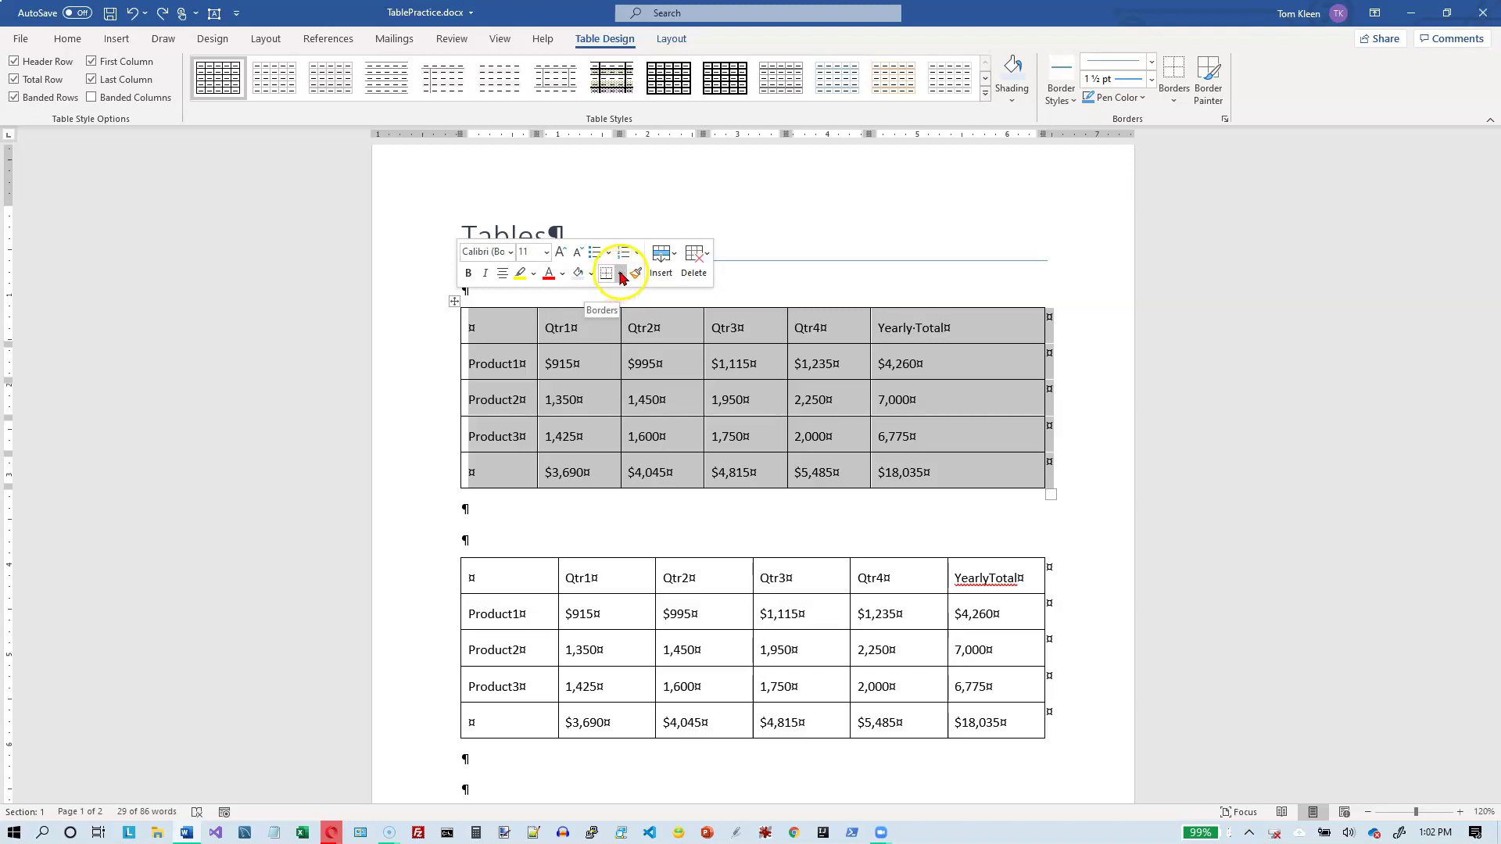
left_click(621, 274)
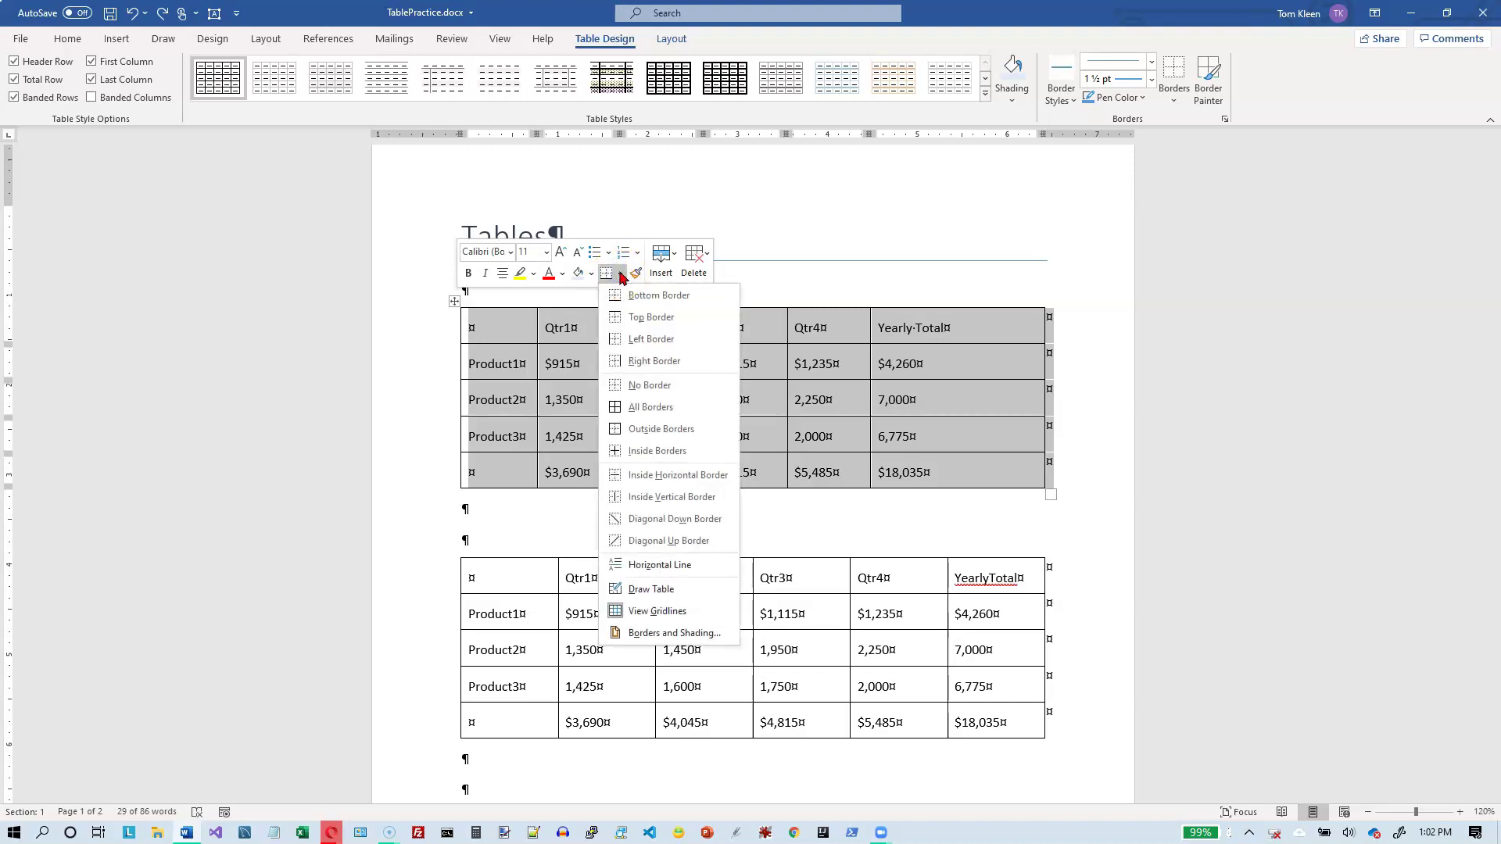
left_click(621, 275)
left_click(1182, 109)
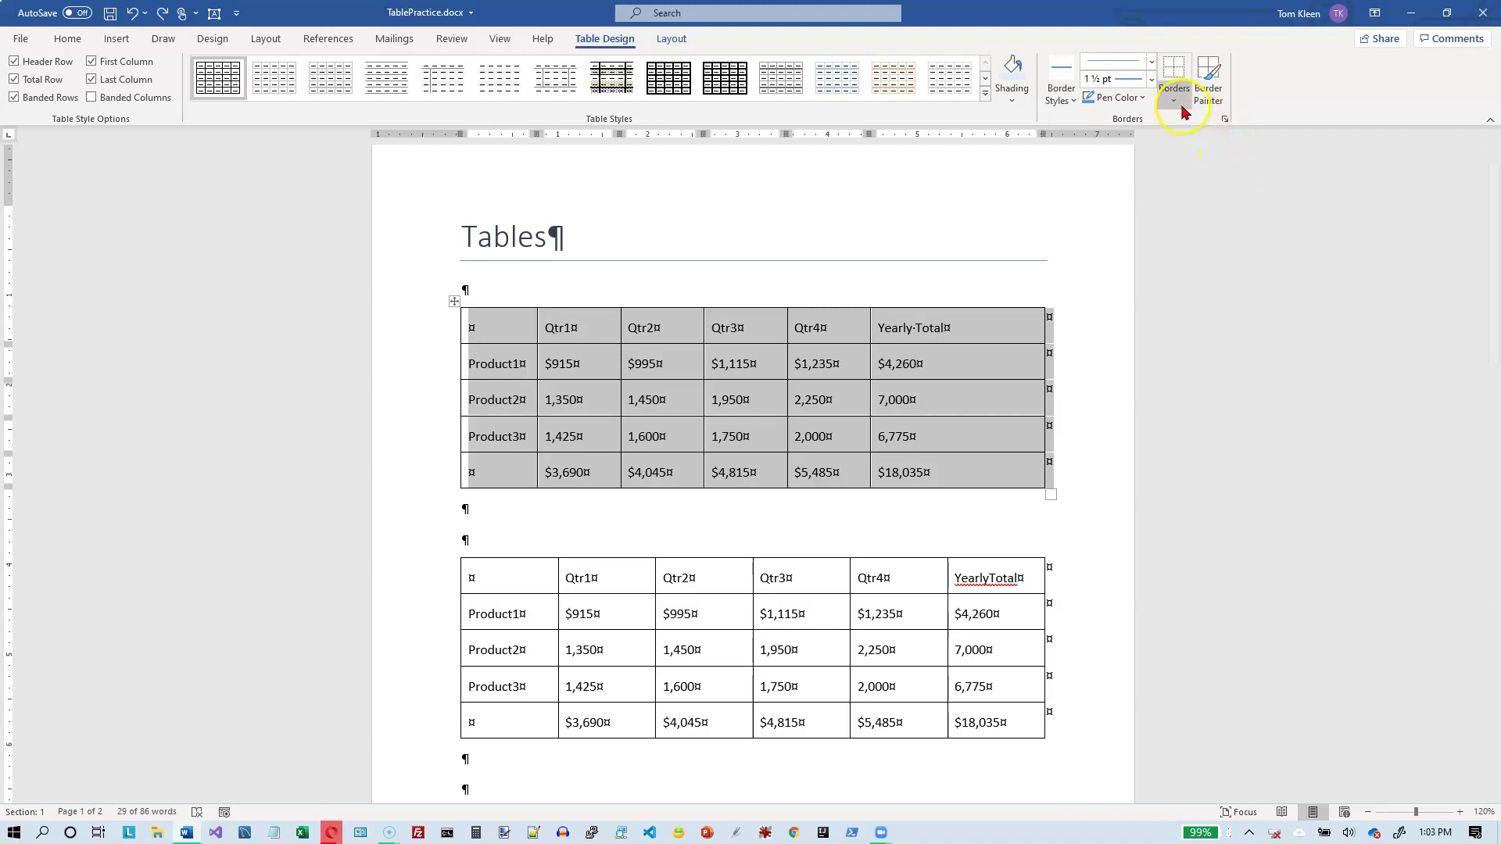
left_click(1178, 102)
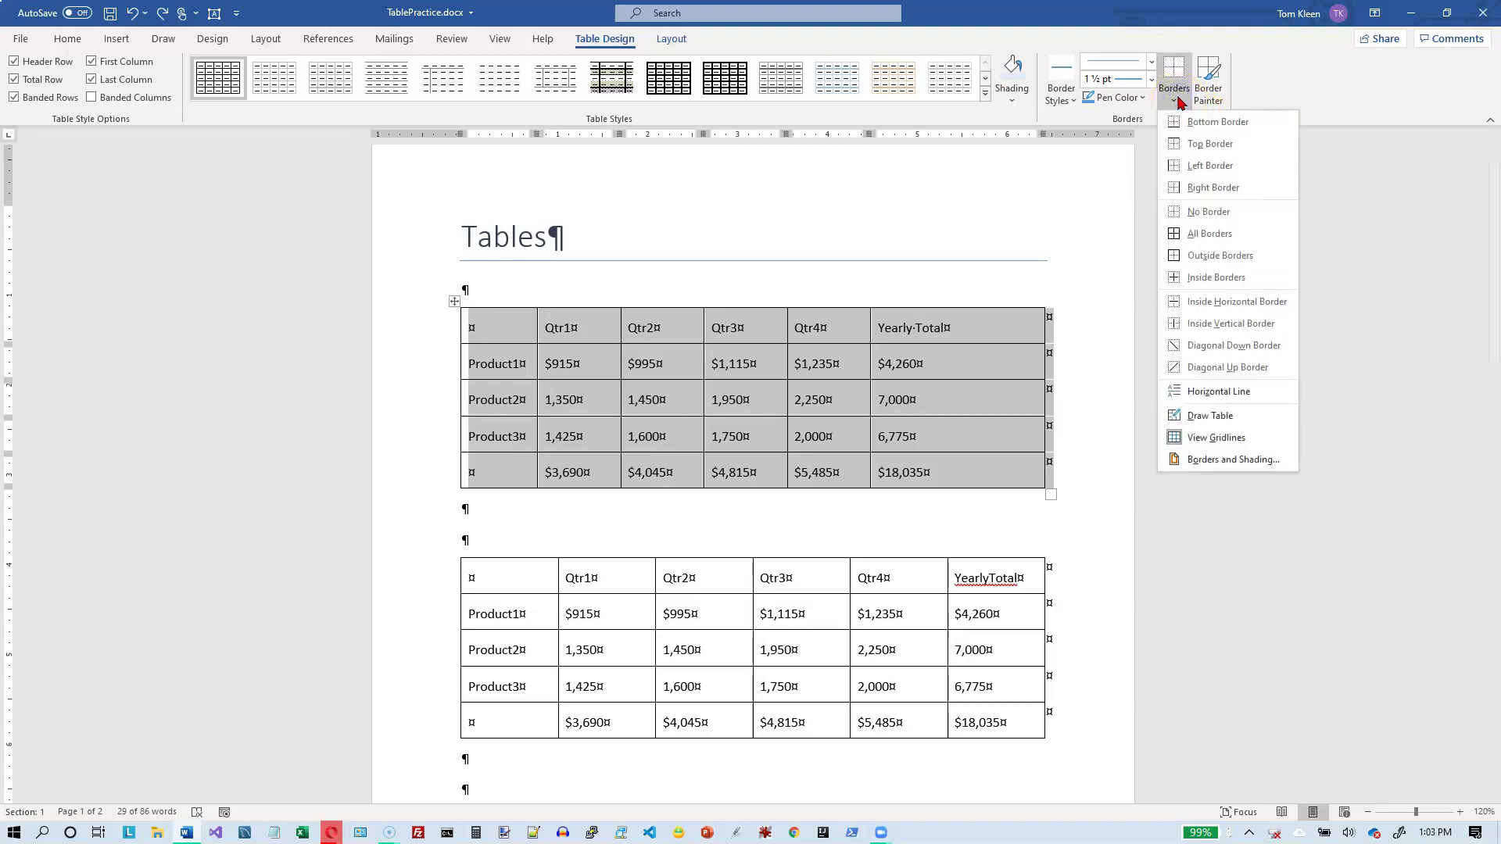
left_click(1185, 130)
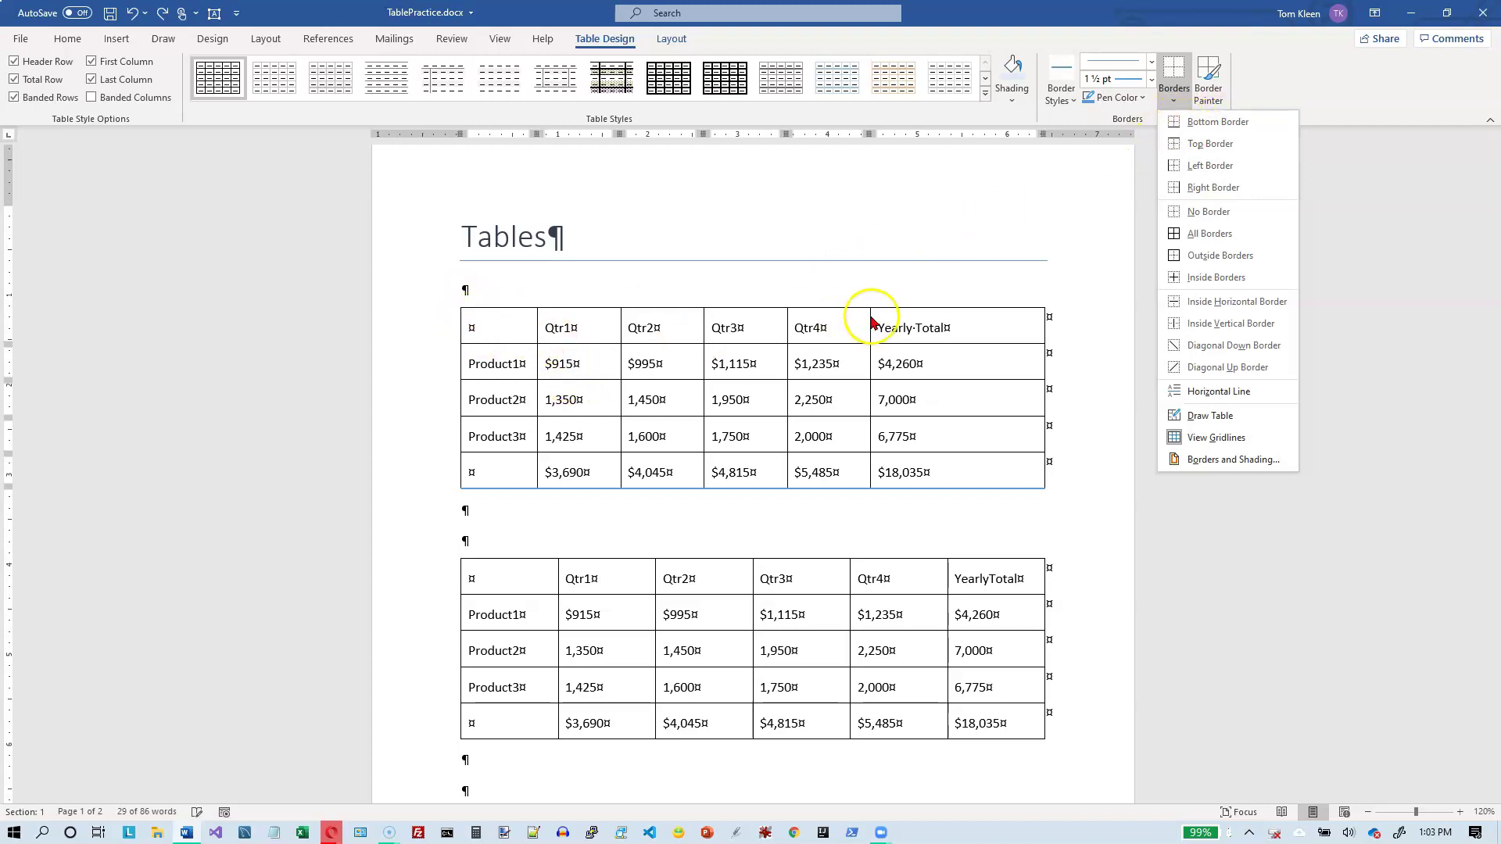
left_click(1204, 125)
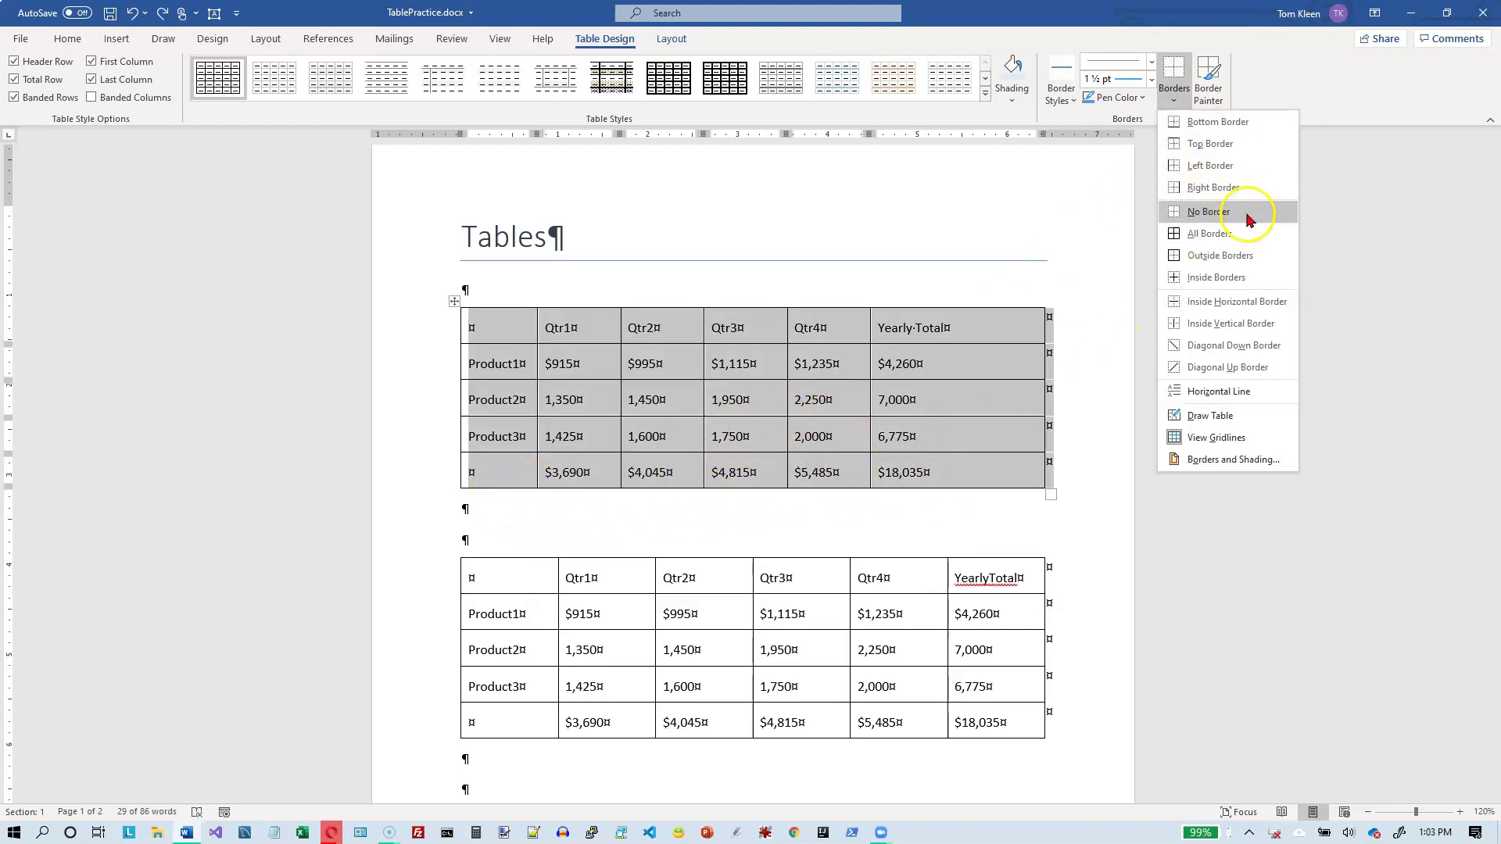
left_click(1215, 149)
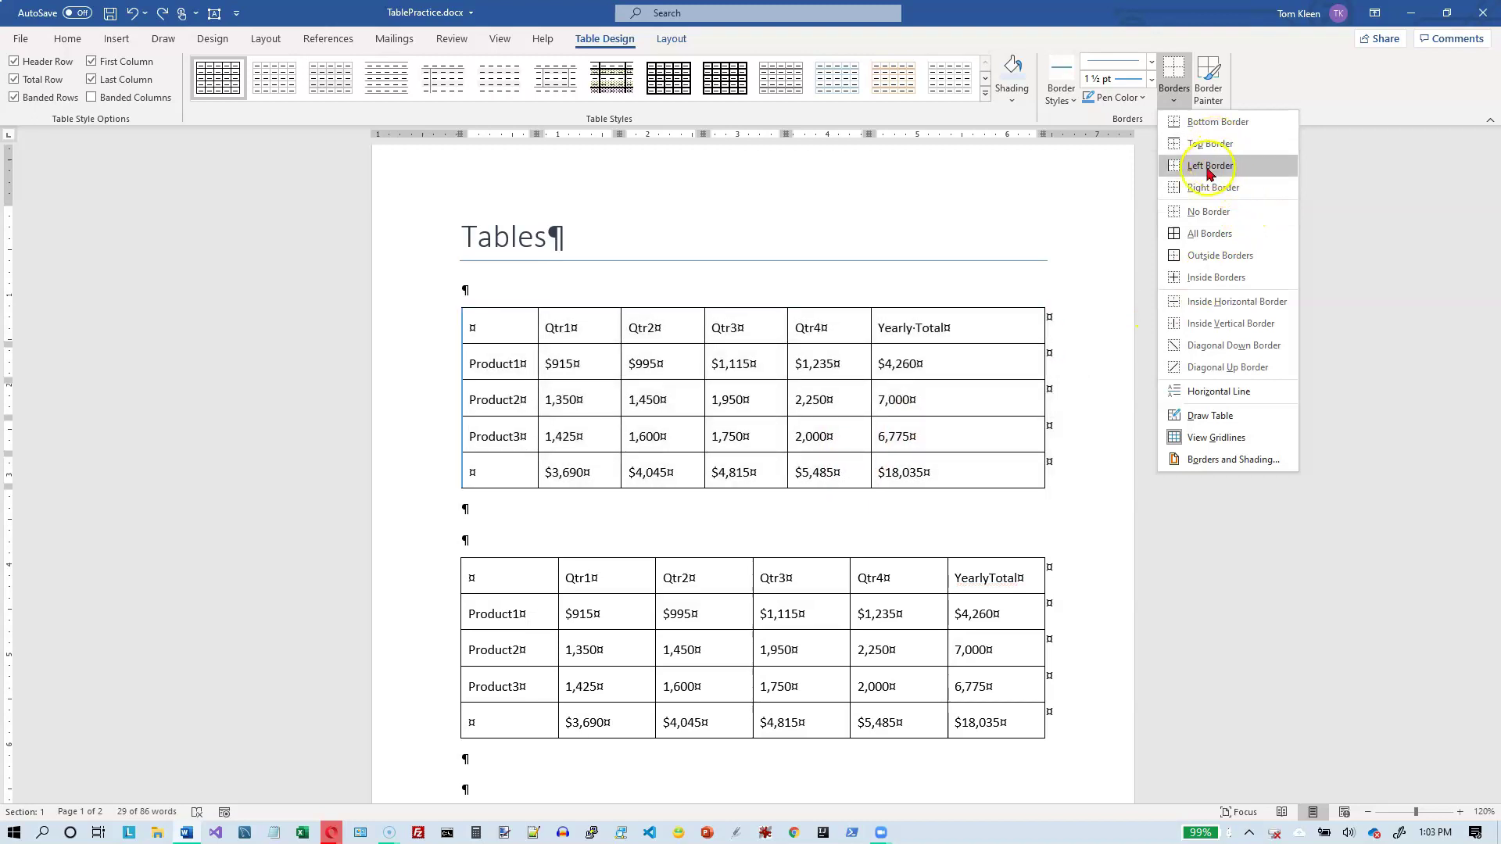
left_click(1217, 215)
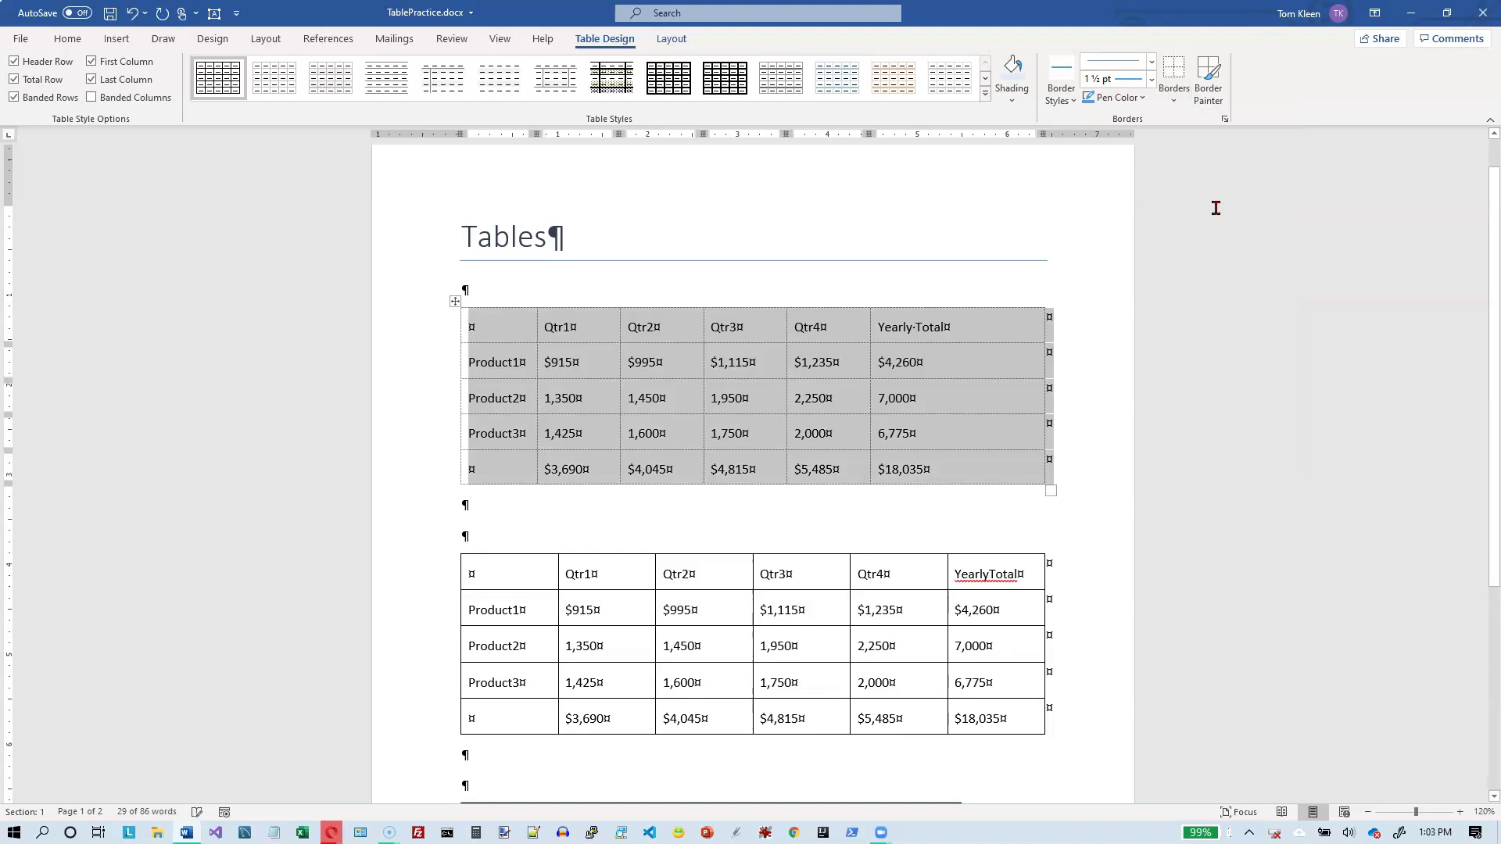
left_click(530, 324)
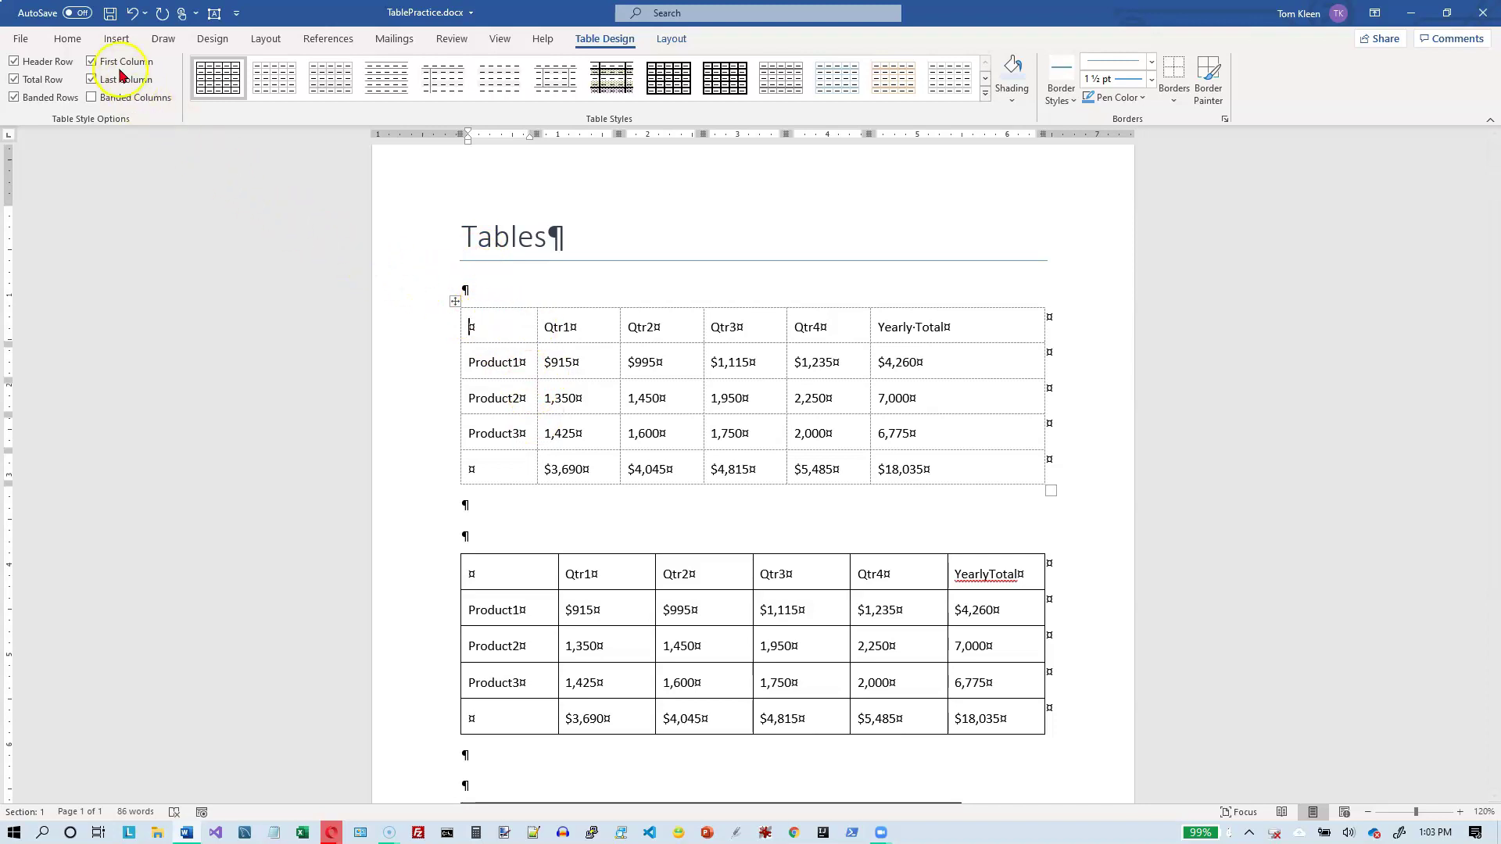
- Check in the print preview how the borderless first table will print, and return to the document
left_click(19, 39)
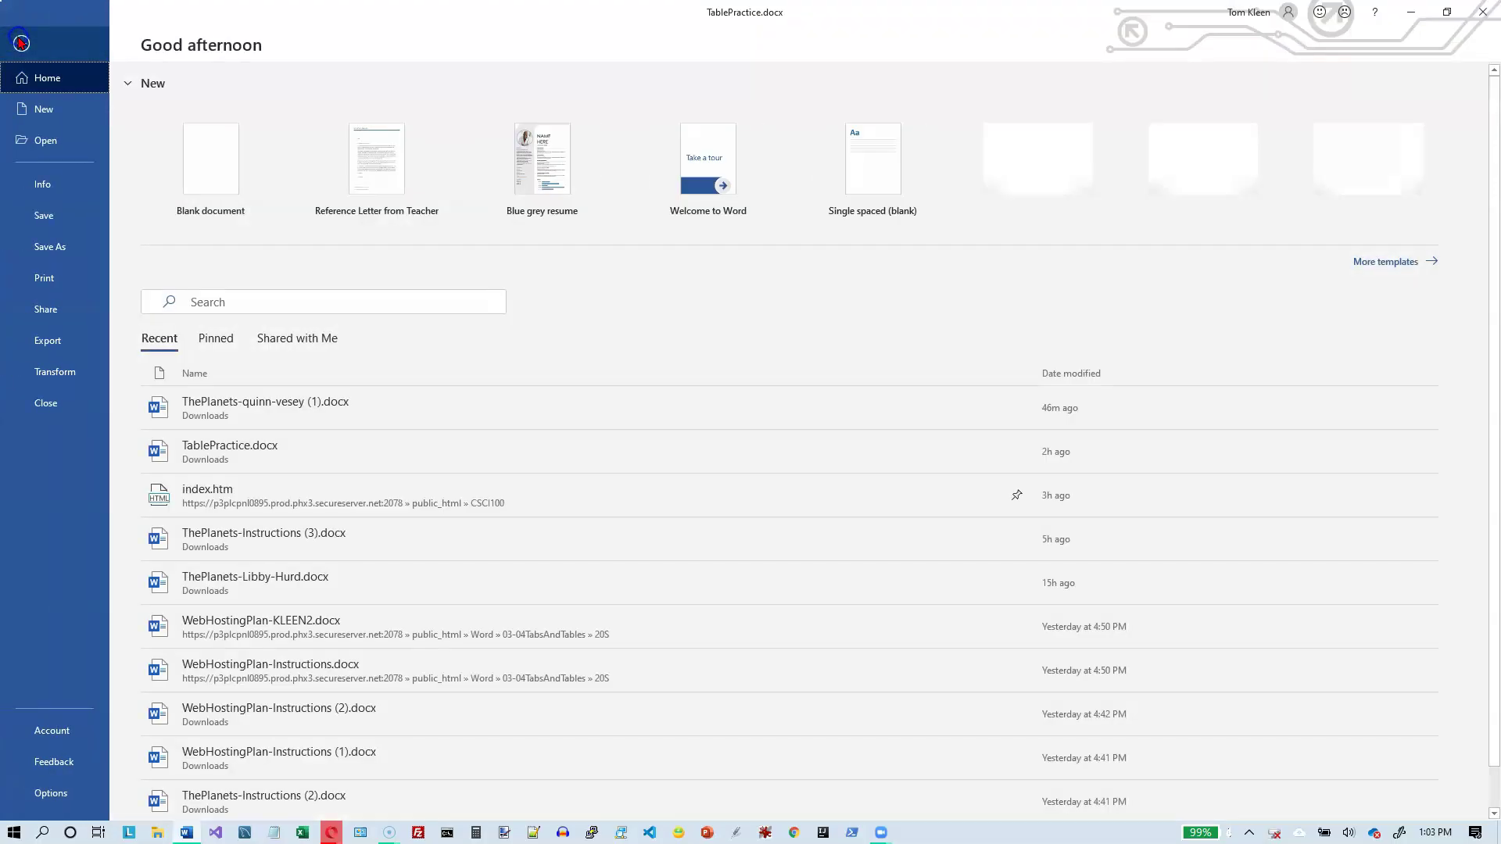
left_click(55, 285)
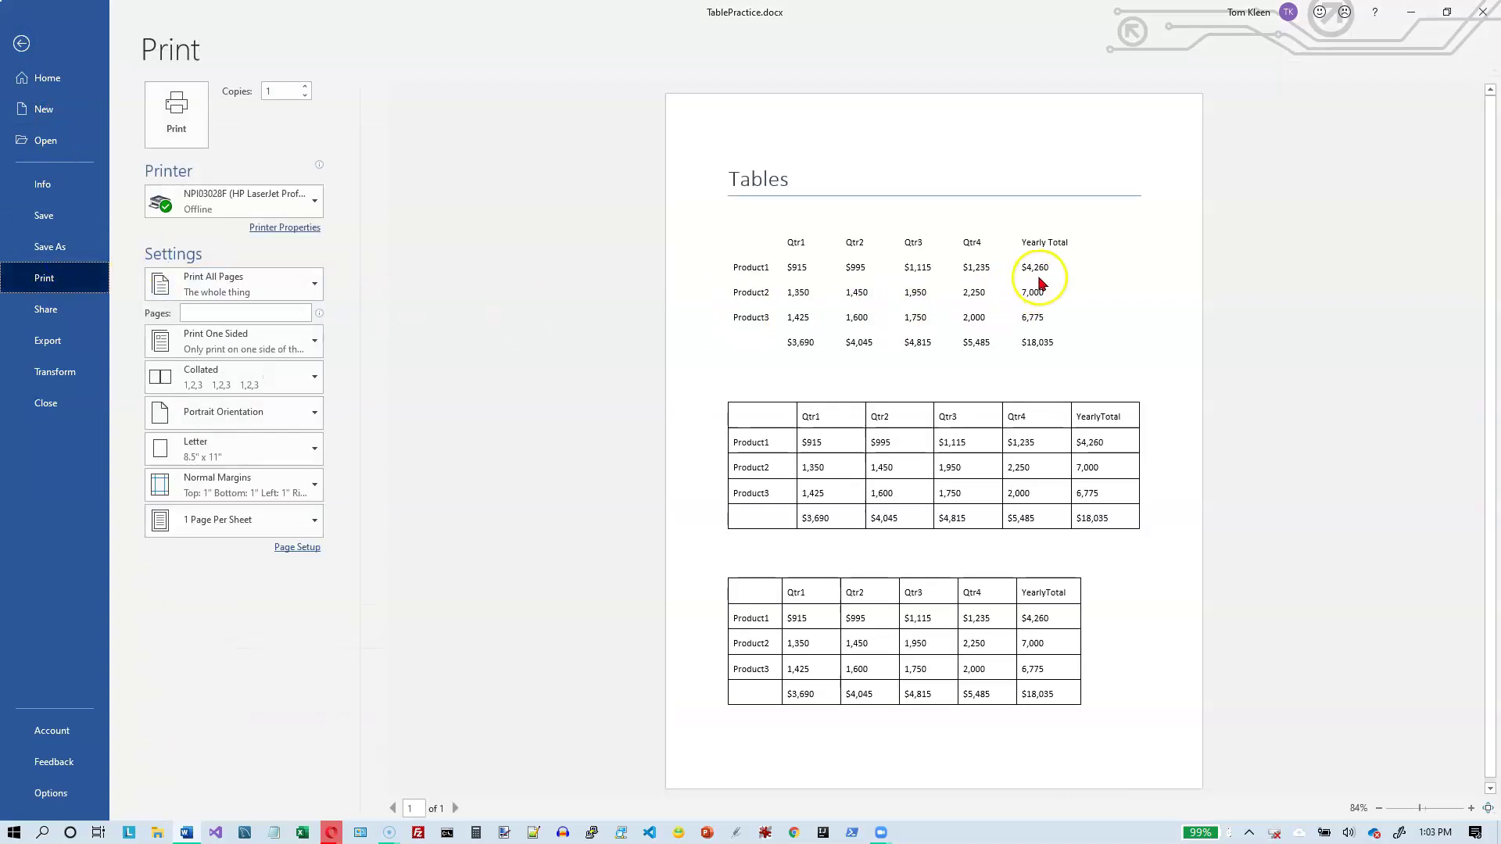
left_click(21, 44)
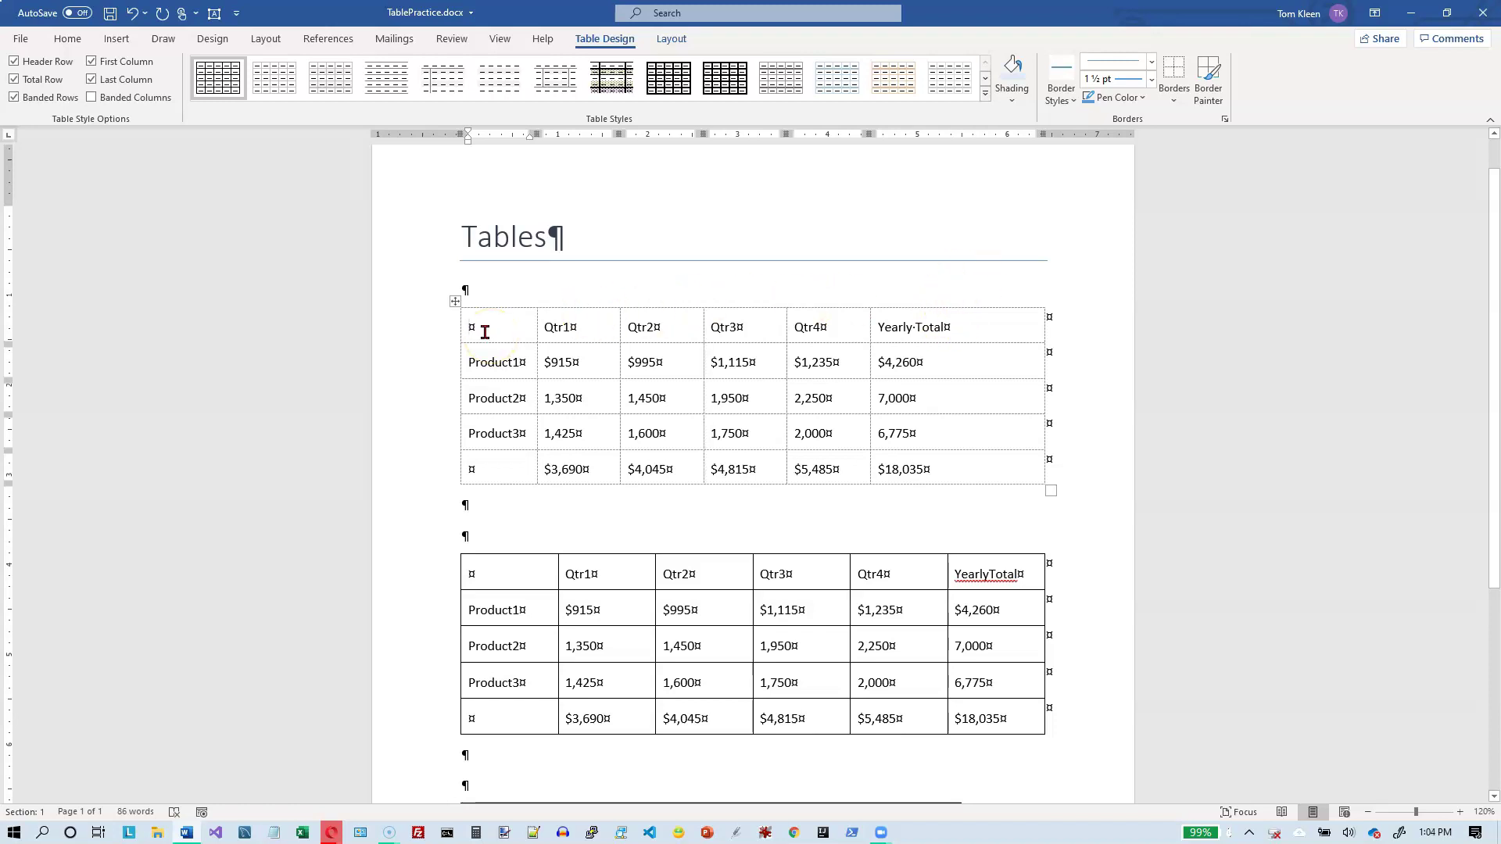
- Open the Borders and Shading settings for the whole first table and move the dialog clear of the table
left_click(454, 301)
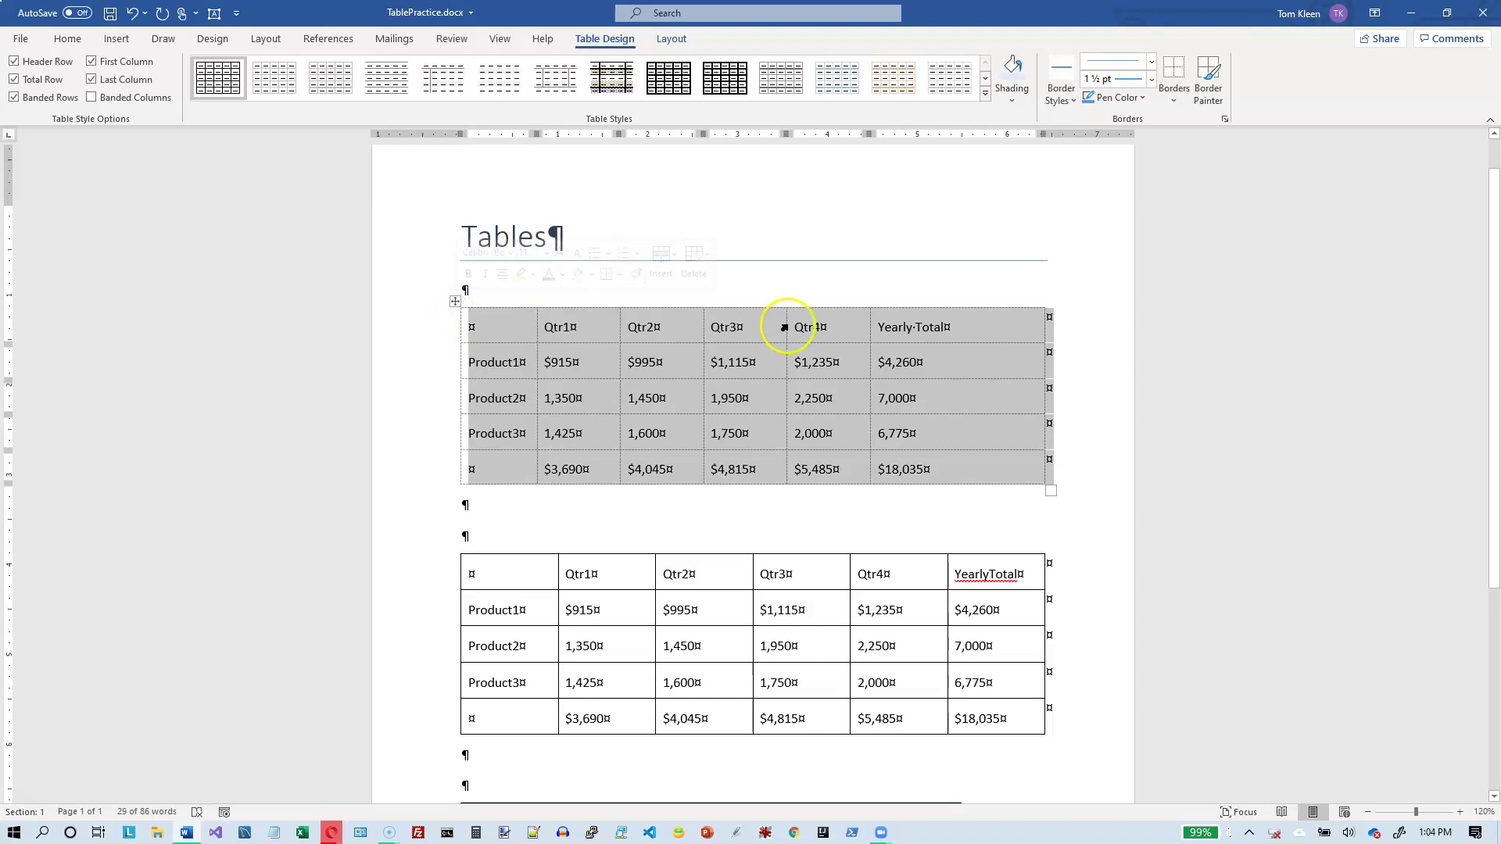
left_click(1176, 98)
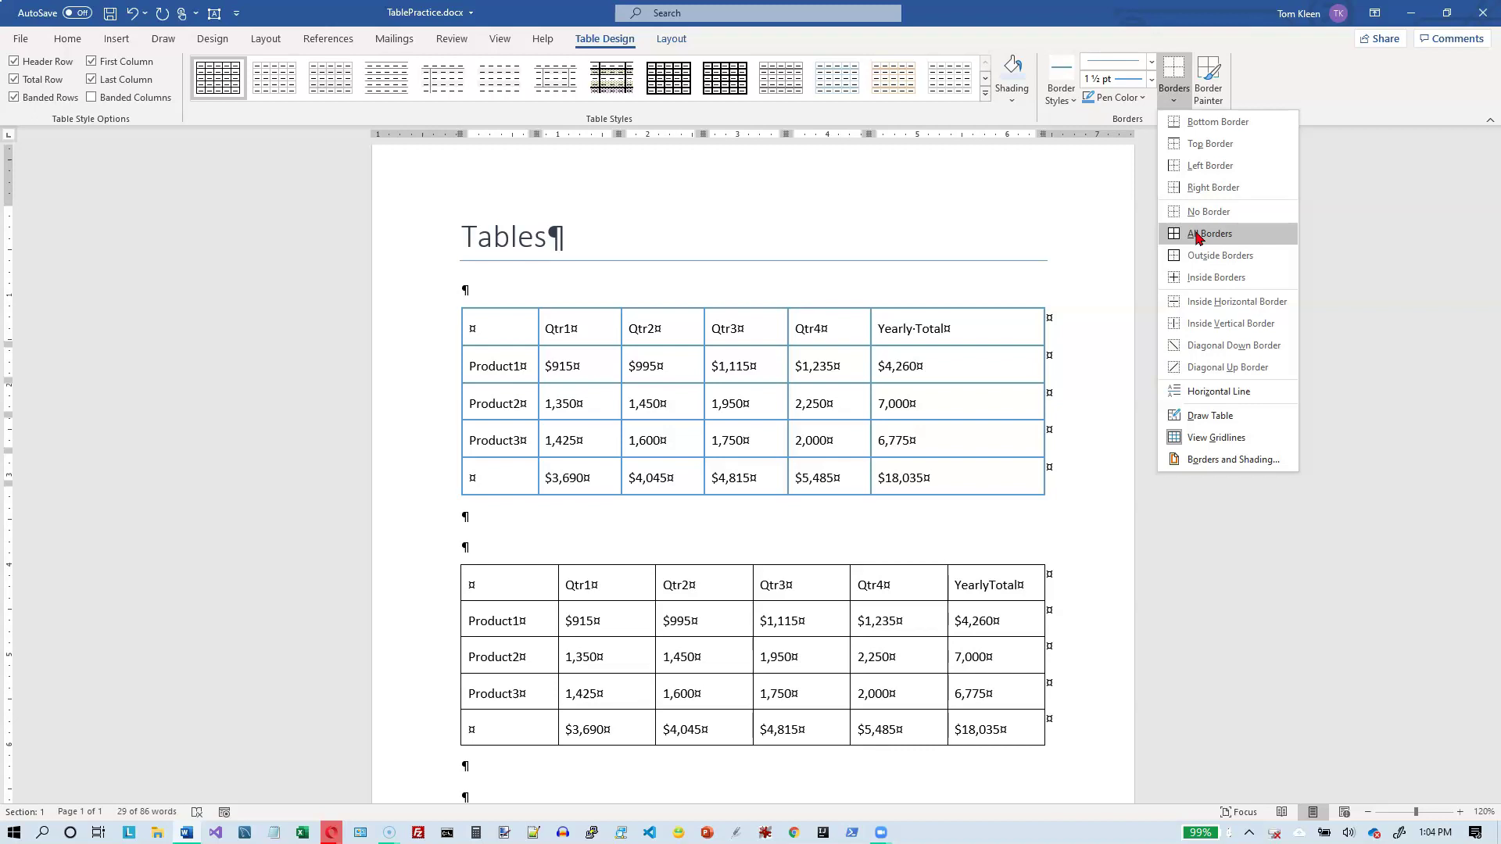
left_click(1208, 258)
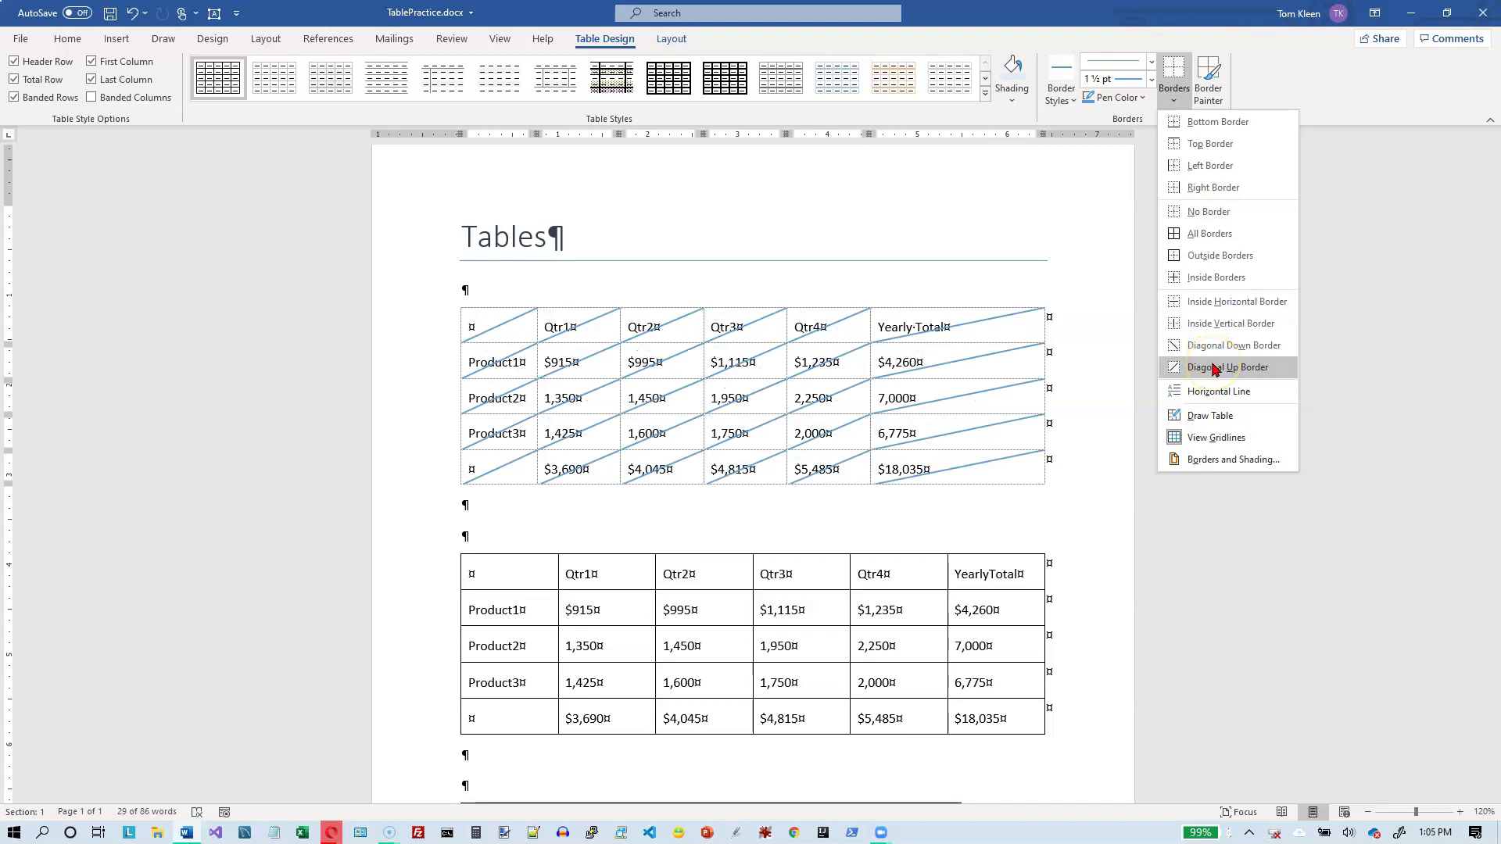
left_click(1220, 464)
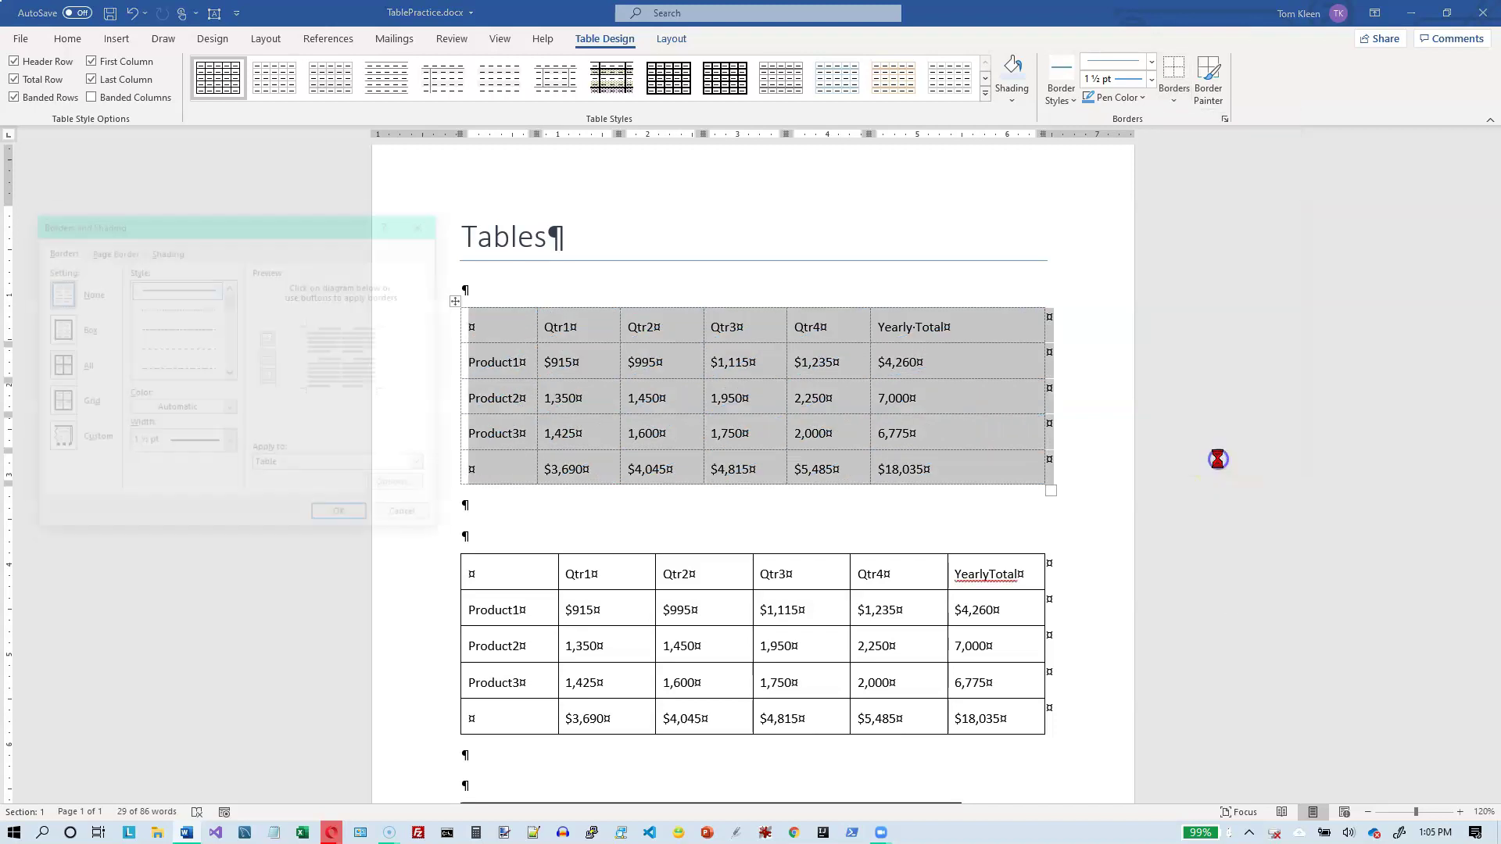
left_click_drag(147, 225, 145, 154)
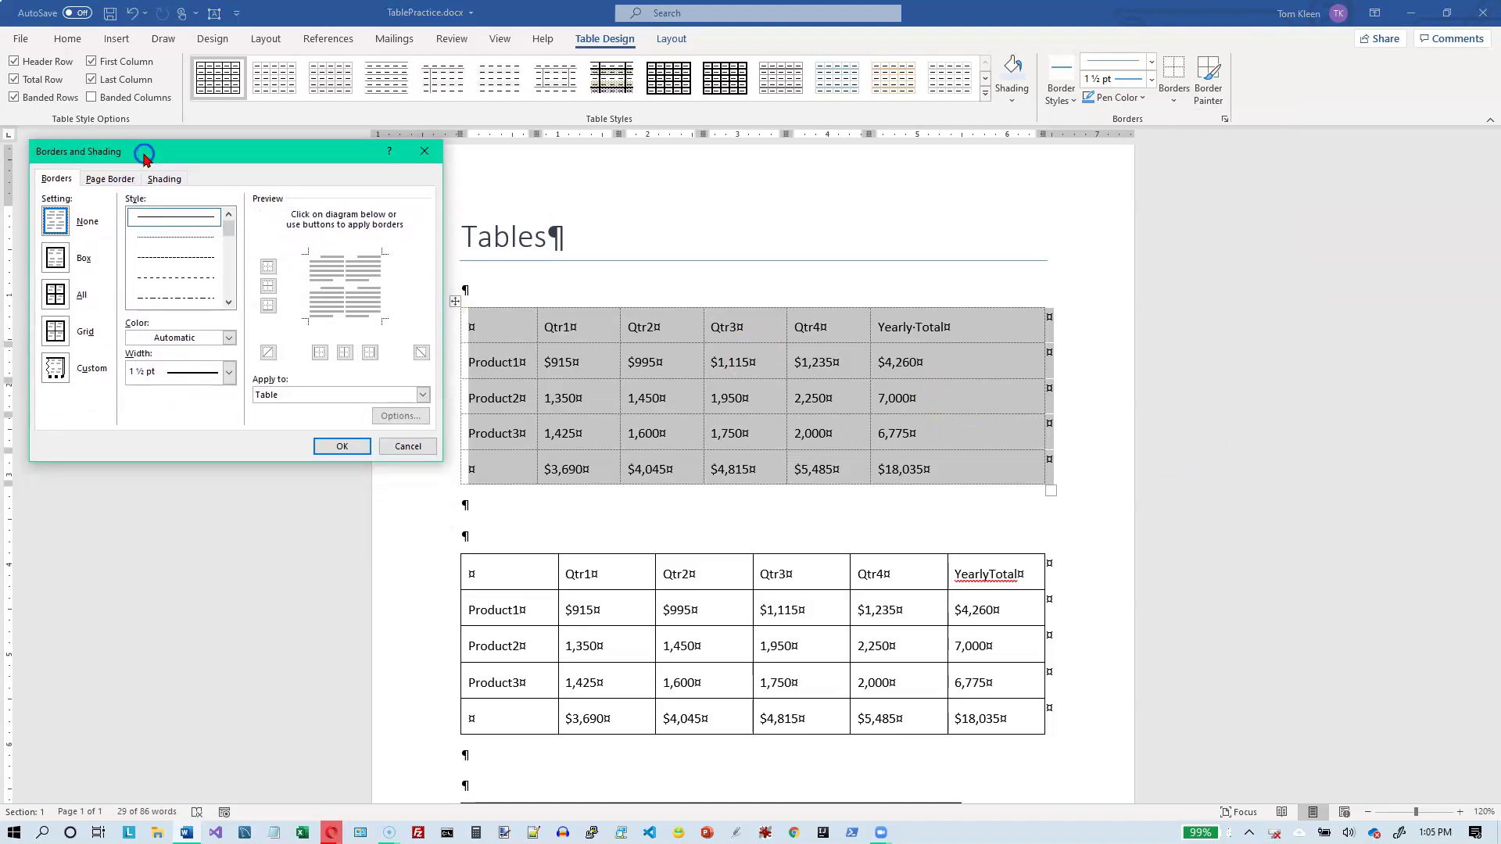
left_click(173, 179)
- Try the Box, All and Grid border settings on the table preview and return the setting to None
left_click(57, 258)
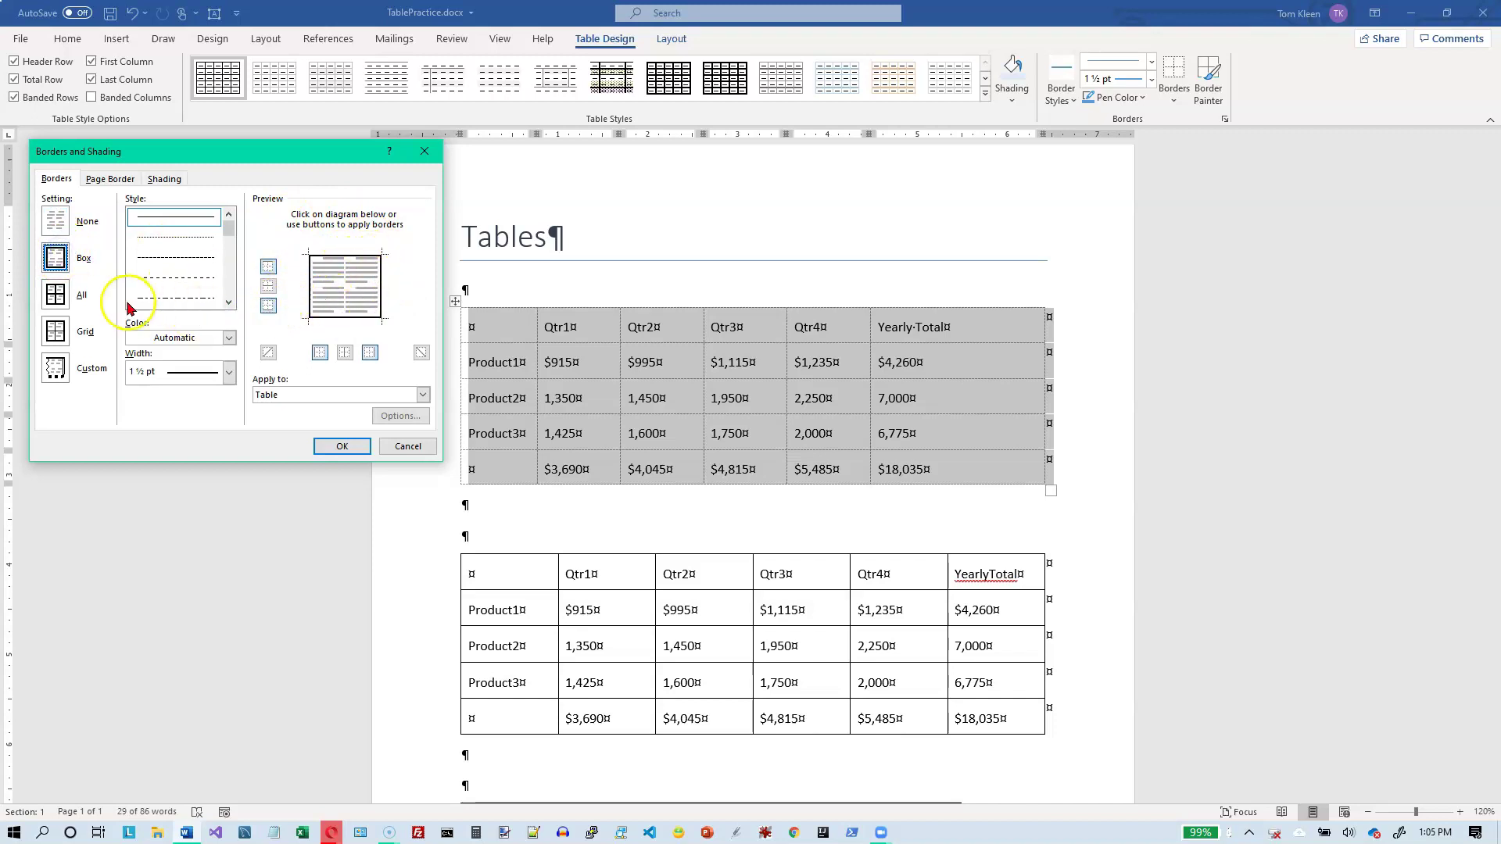
left_click(56, 295)
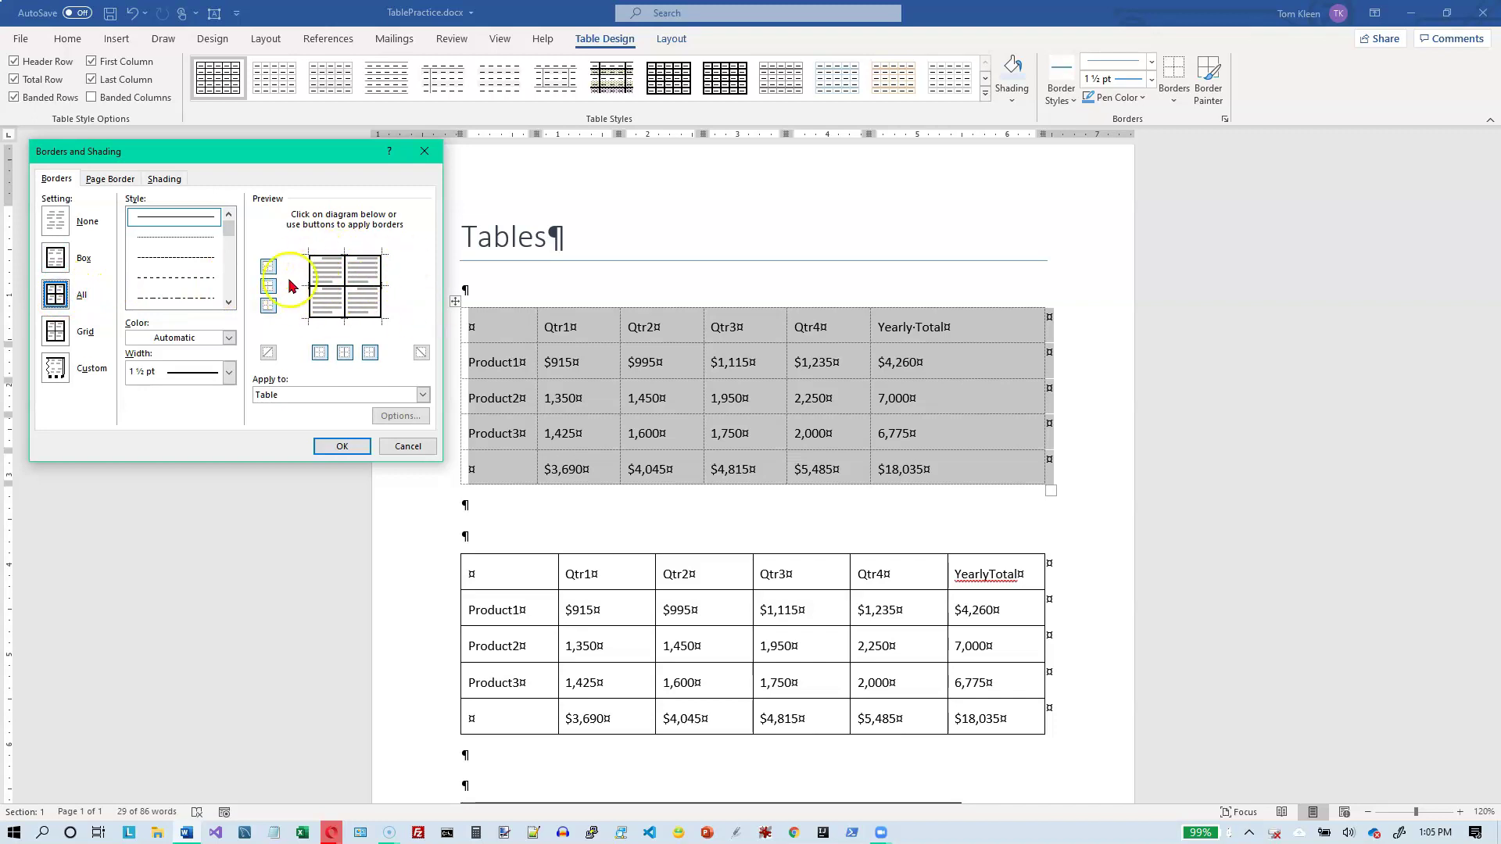
left_click(56, 335)
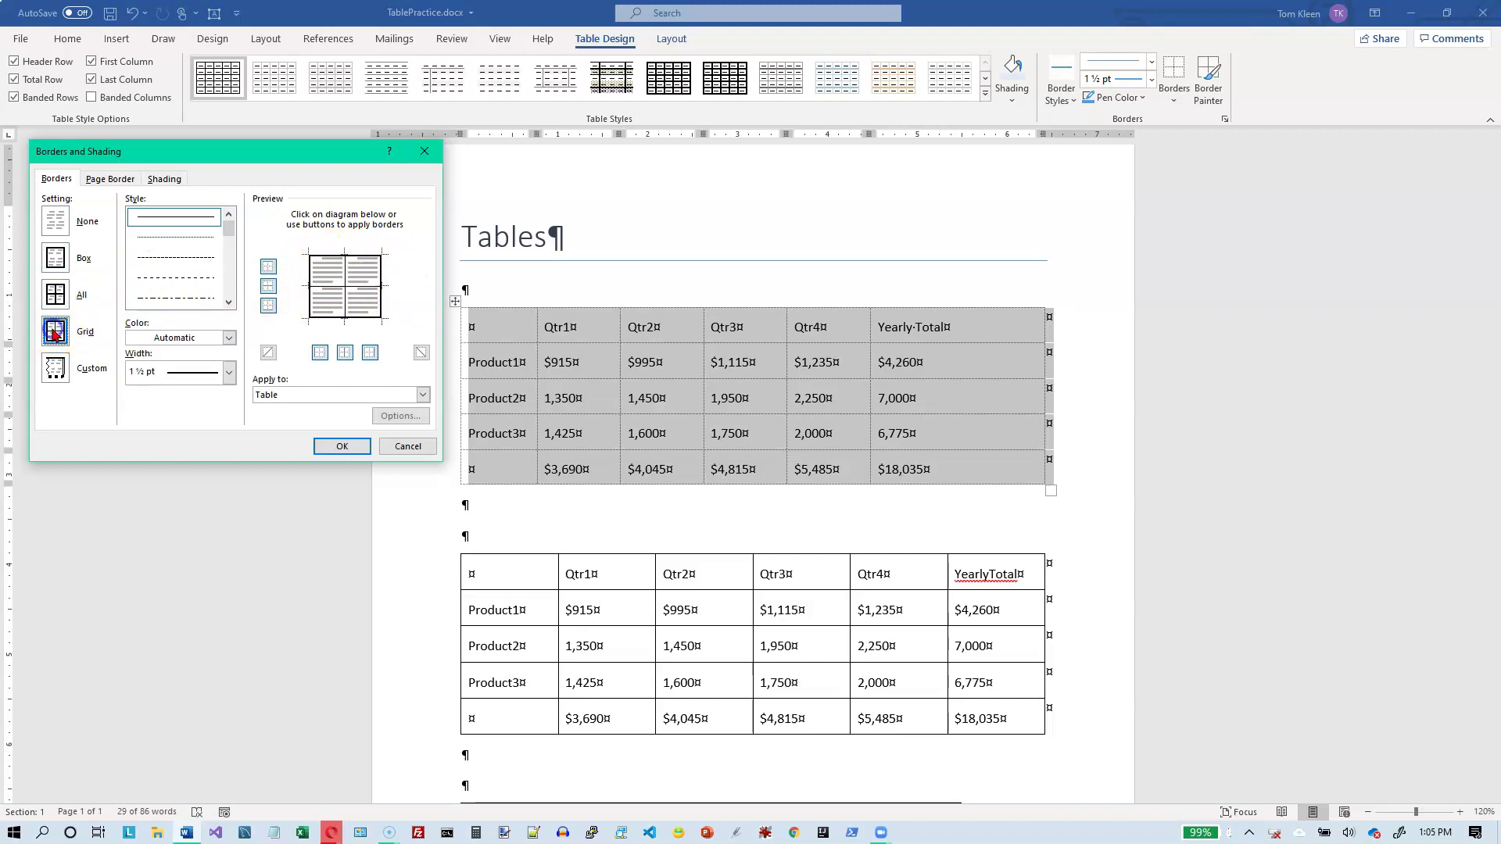
left_click(342, 290)
left_click(338, 287)
left_click(57, 295)
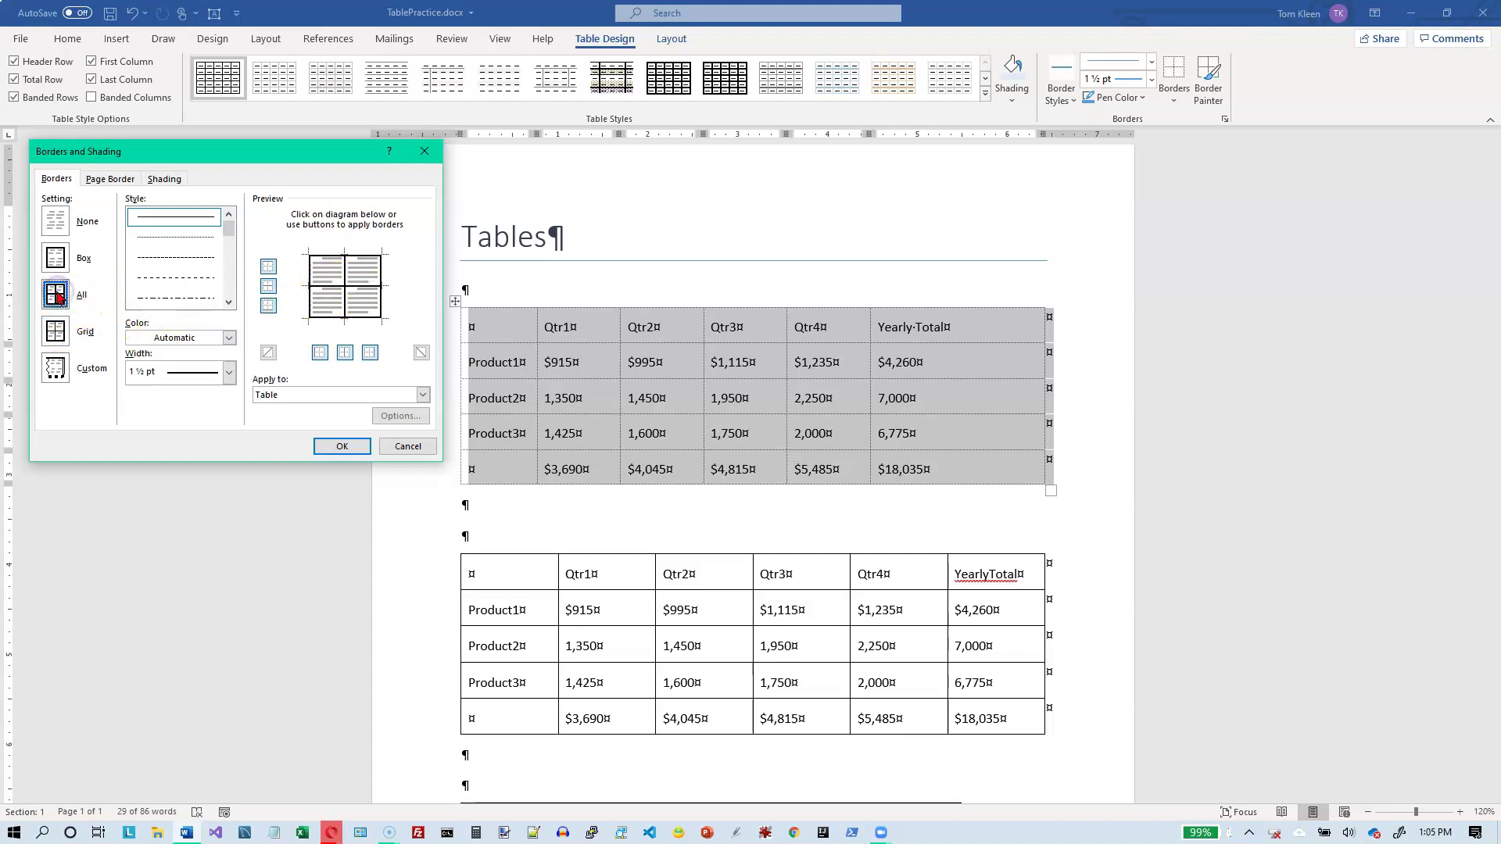
left_click(55, 221)
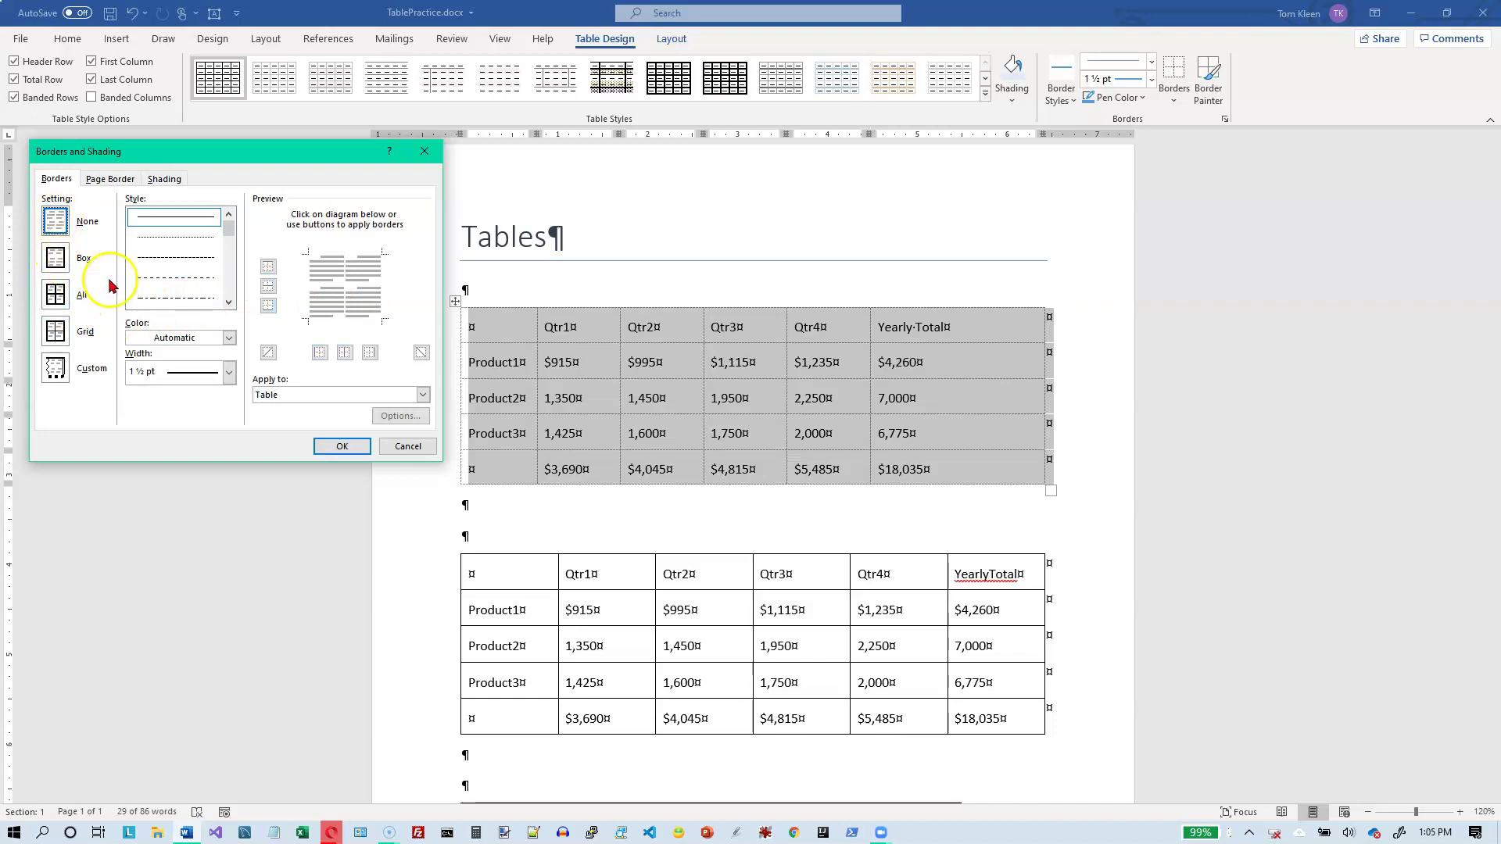
- Set the border line to the solid single style in standard blue with a width of 2 ¼ pt
left_click(229, 268)
left_click(229, 280)
left_click(229, 288)
left_click(229, 292)
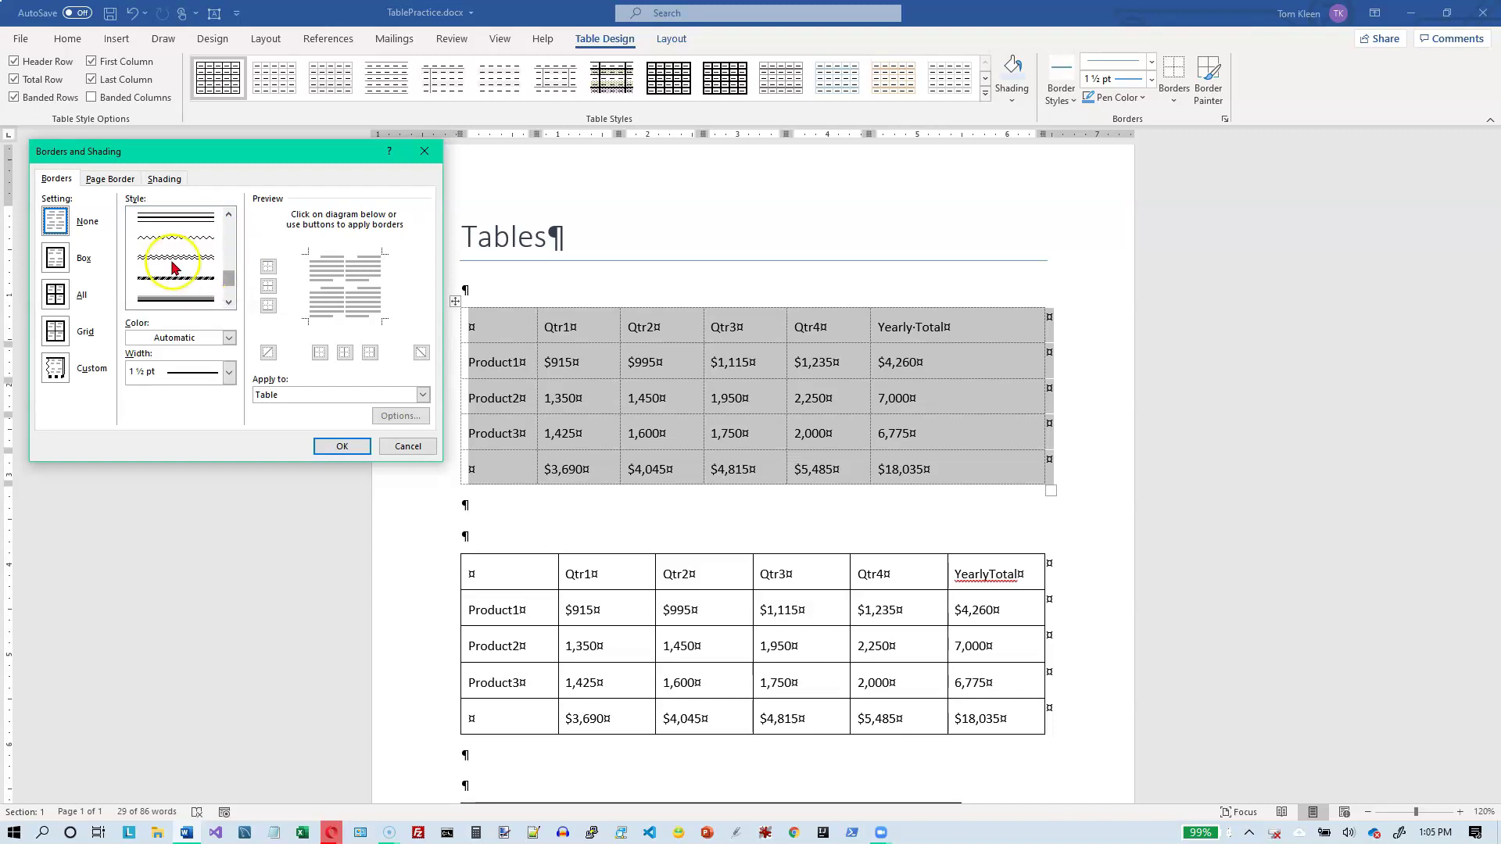
left_click_drag(224, 278, 233, 218)
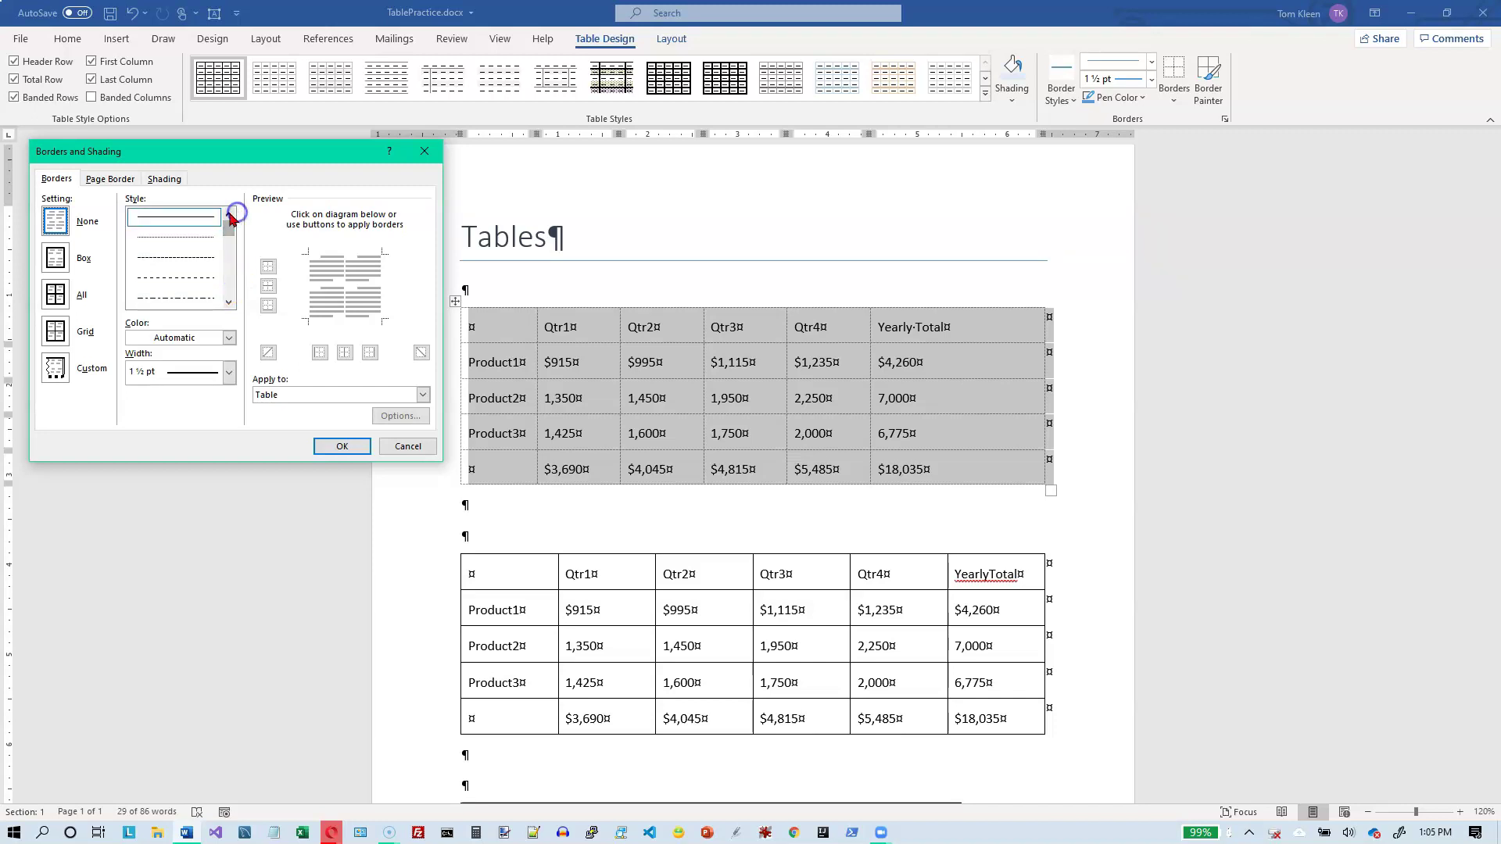
left_click(190, 221)
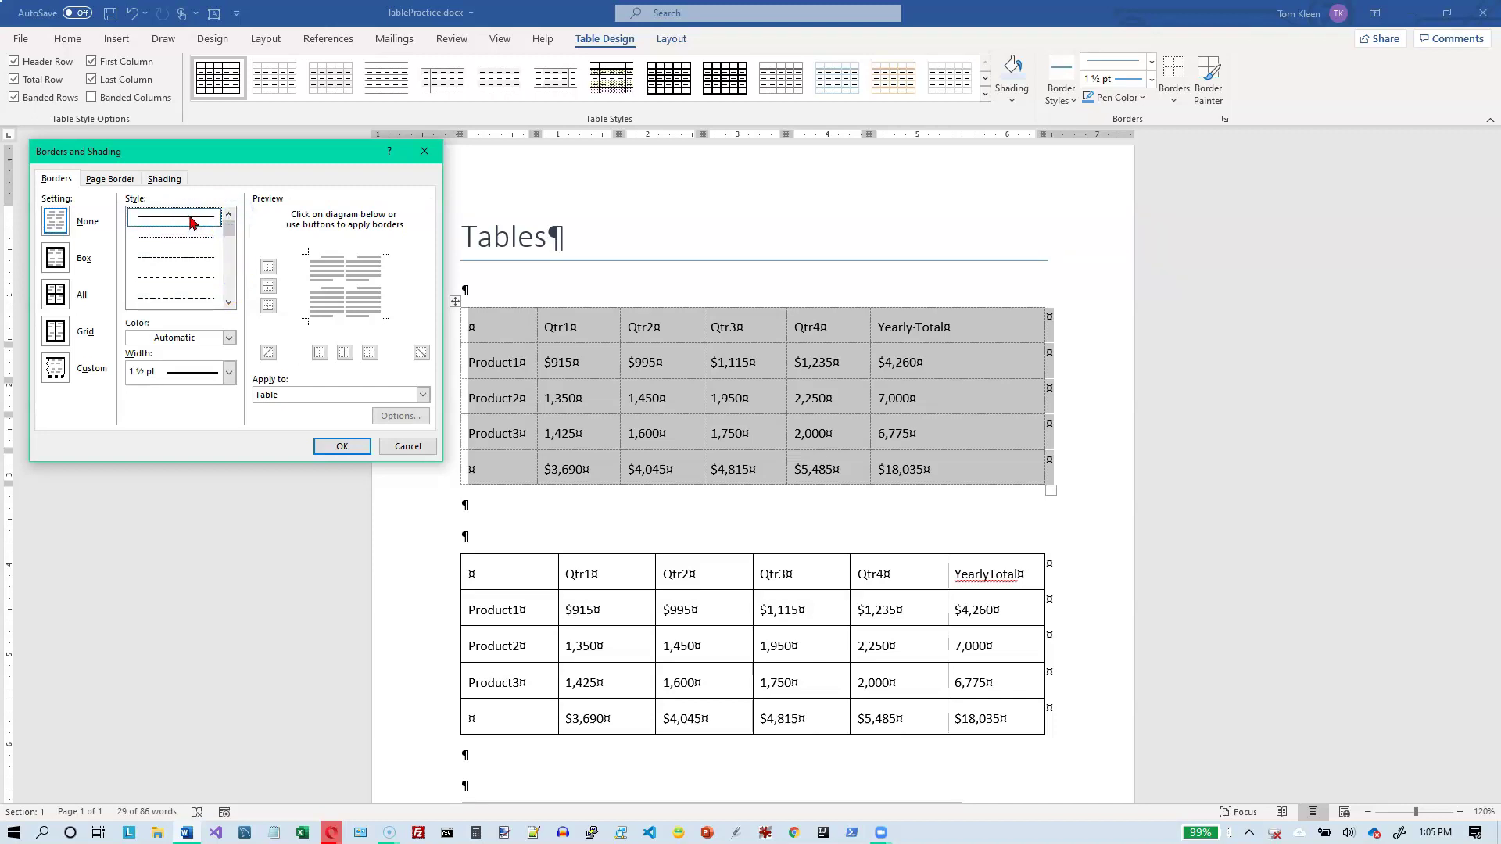
left_click(229, 337)
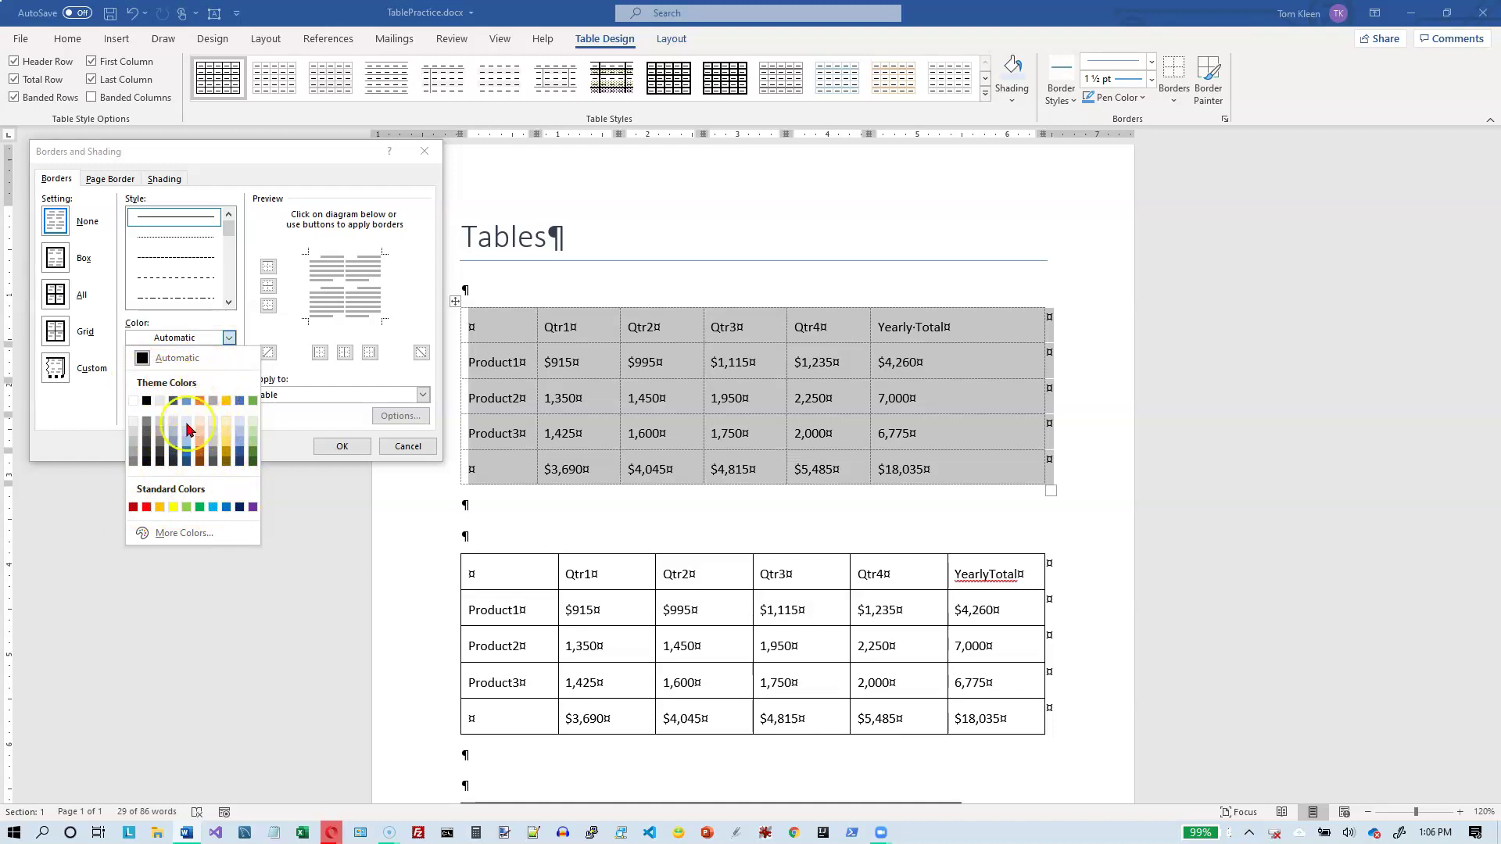
left_click(226, 509)
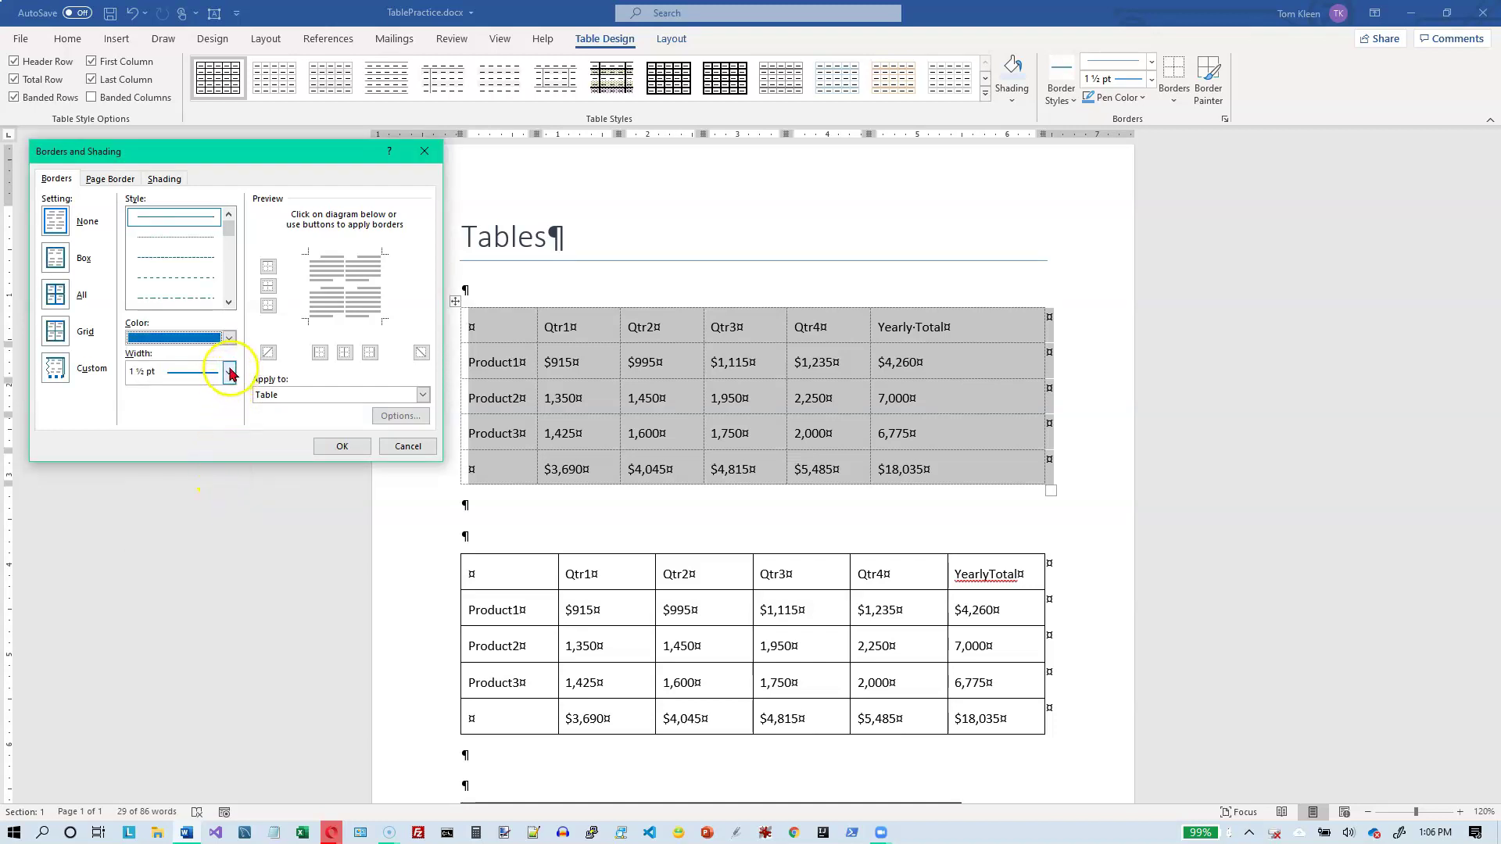
left_click(229, 372)
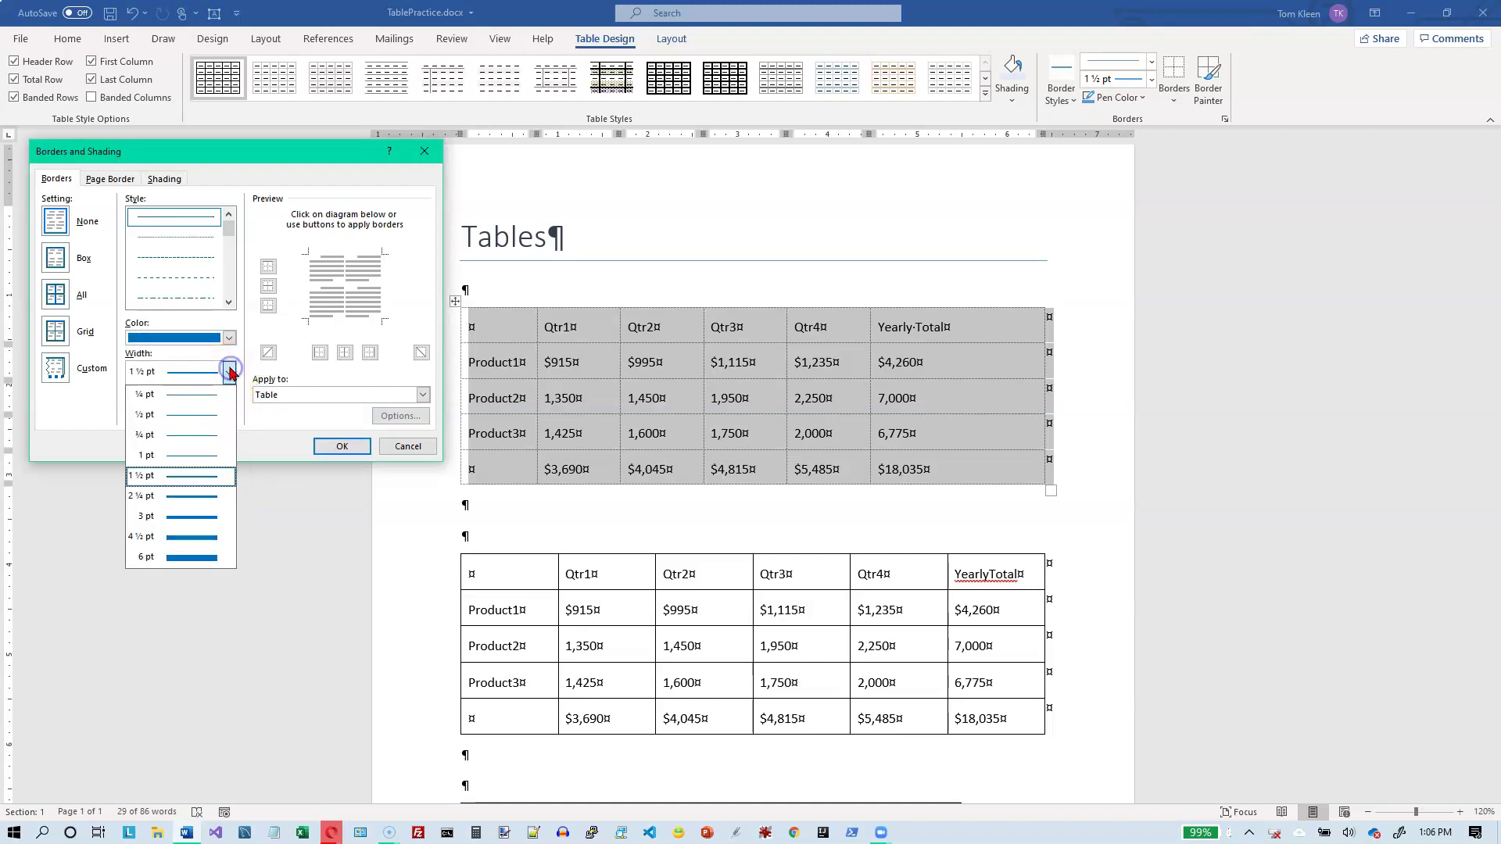
left_click(214, 496)
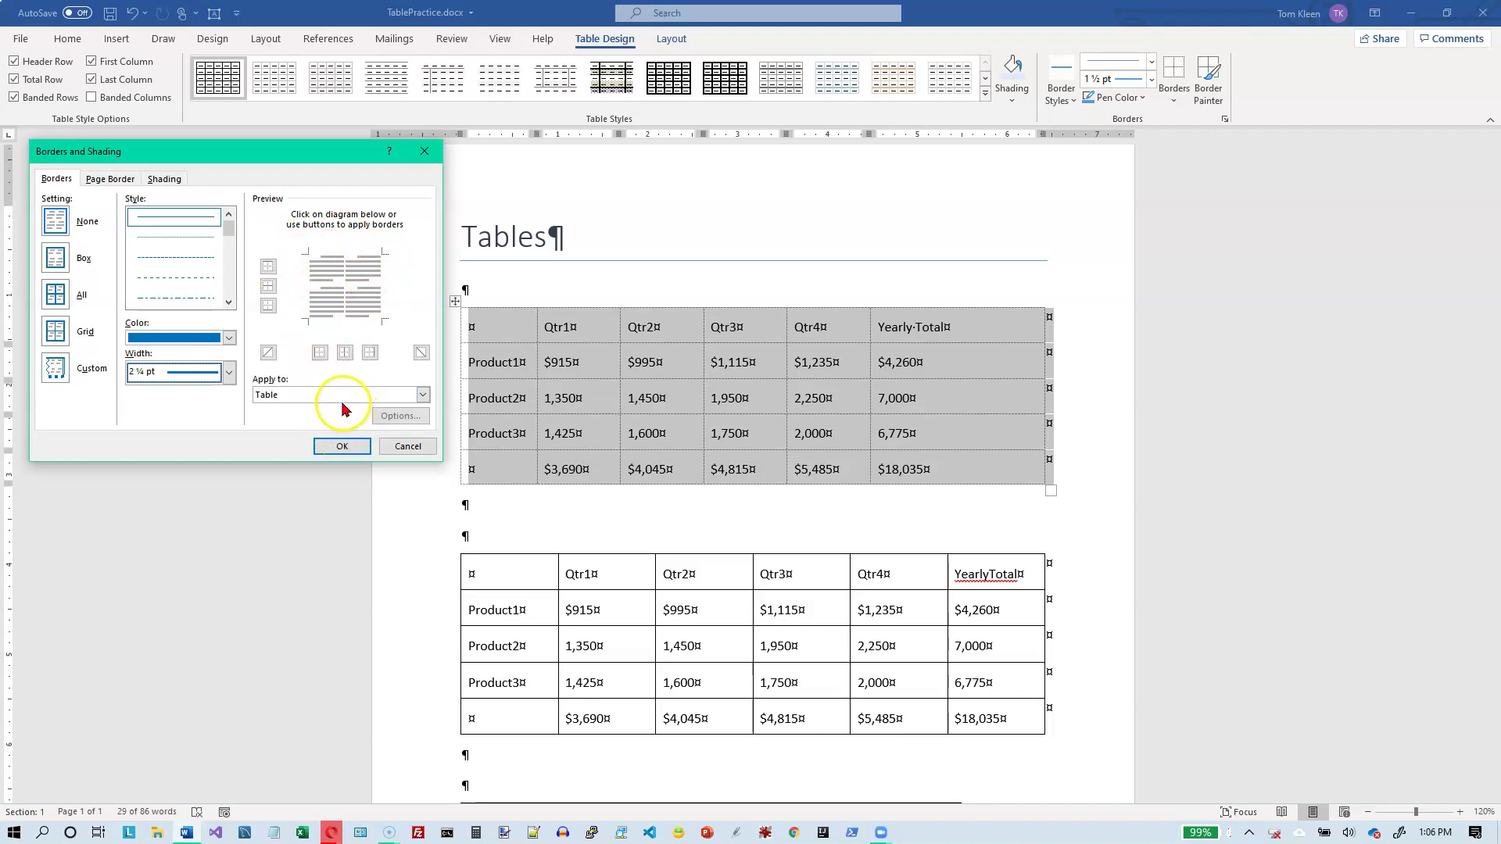
- Apply the line to the top, bottom, left and right edges of the first table only, leaving the inside borders off
left_click(327, 258)
left_click(327, 318)
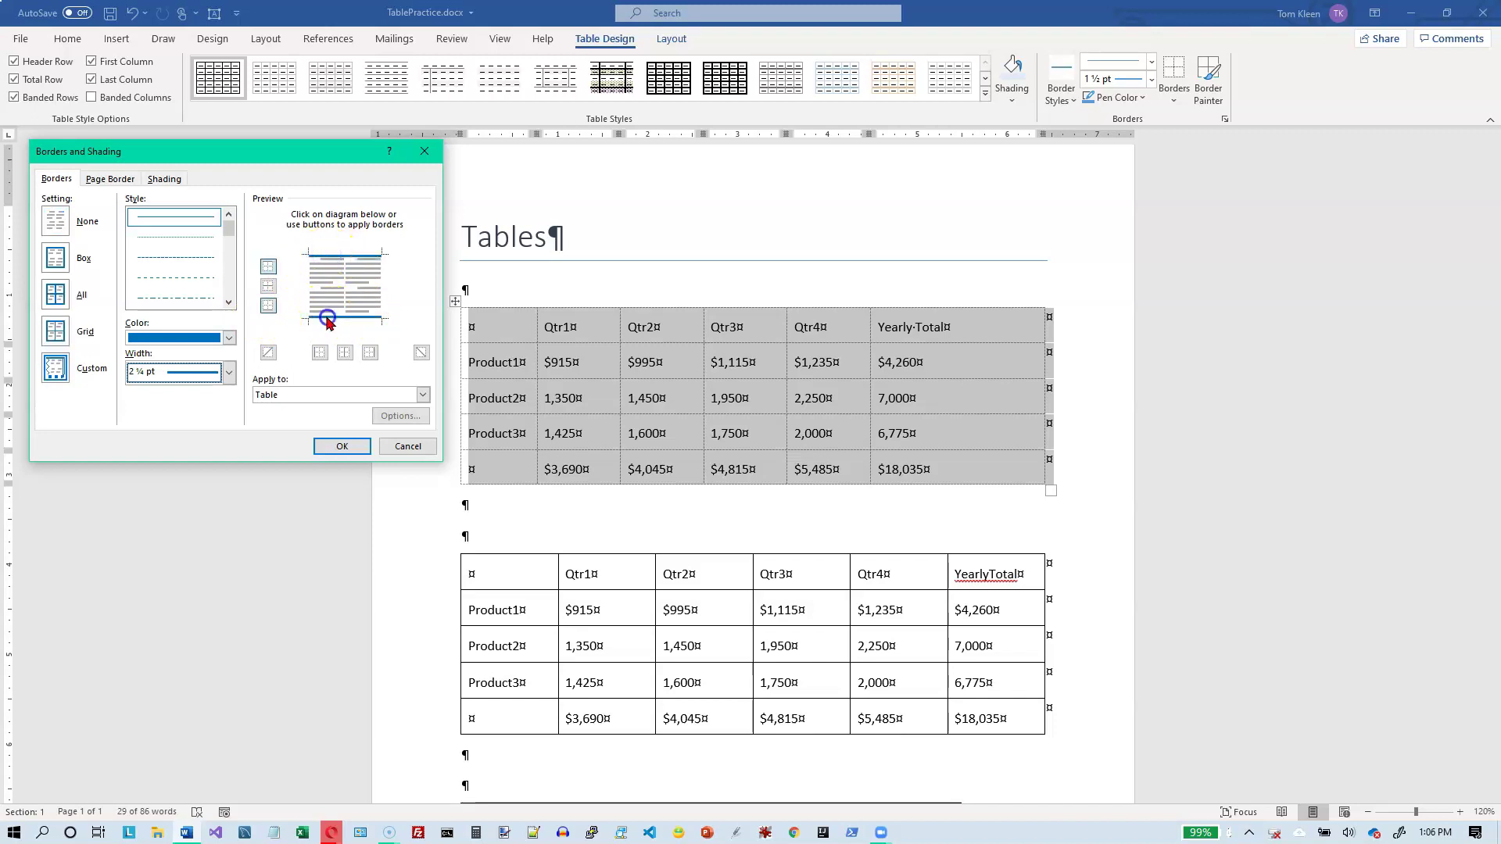
left_click(309, 270)
left_click(380, 291)
left_click(381, 291)
left_click(364, 288)
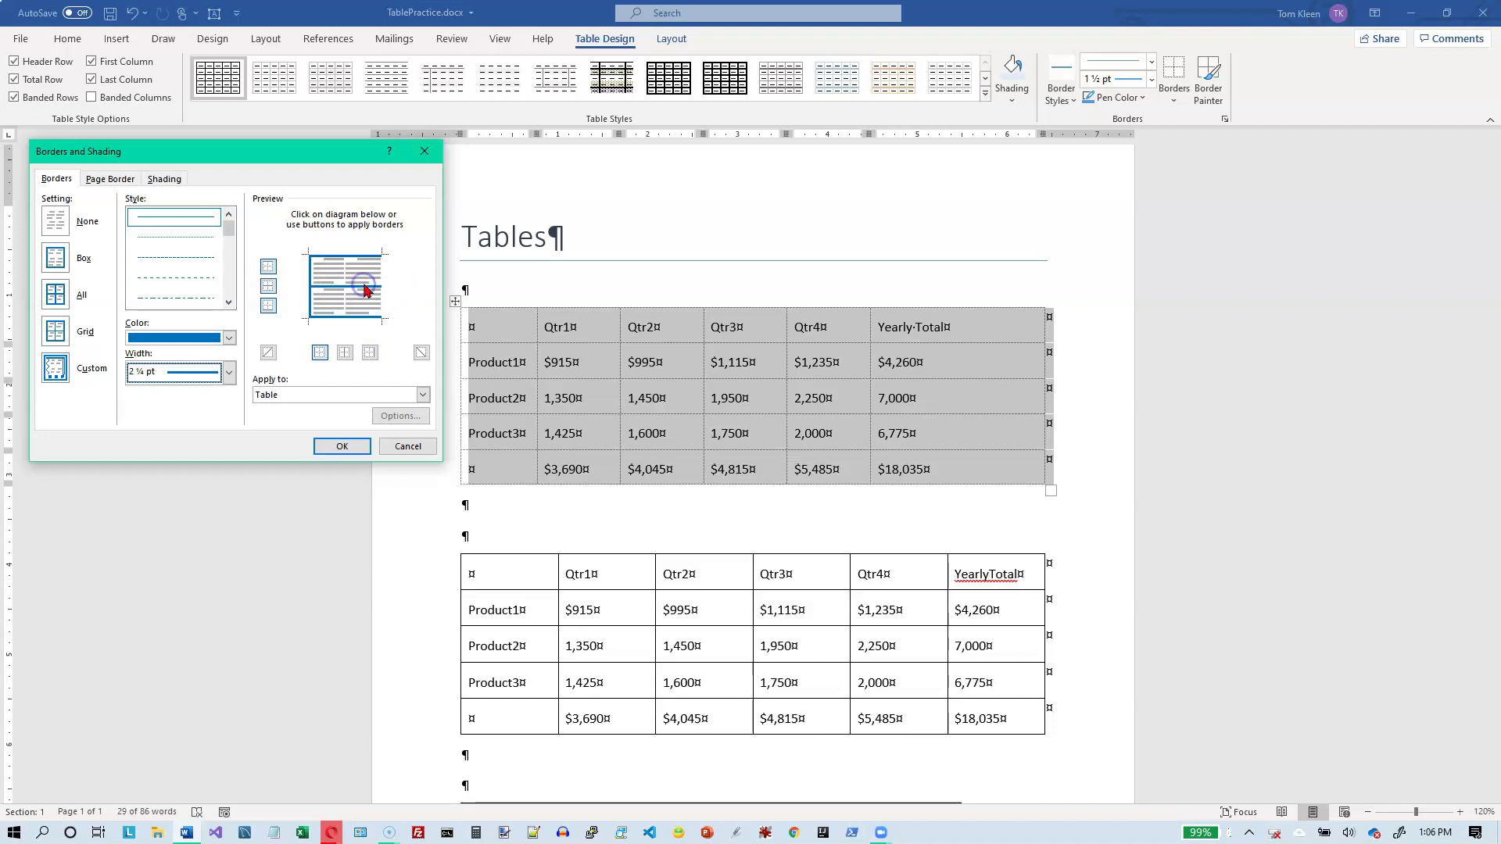
left_click(365, 288)
left_click(355, 287)
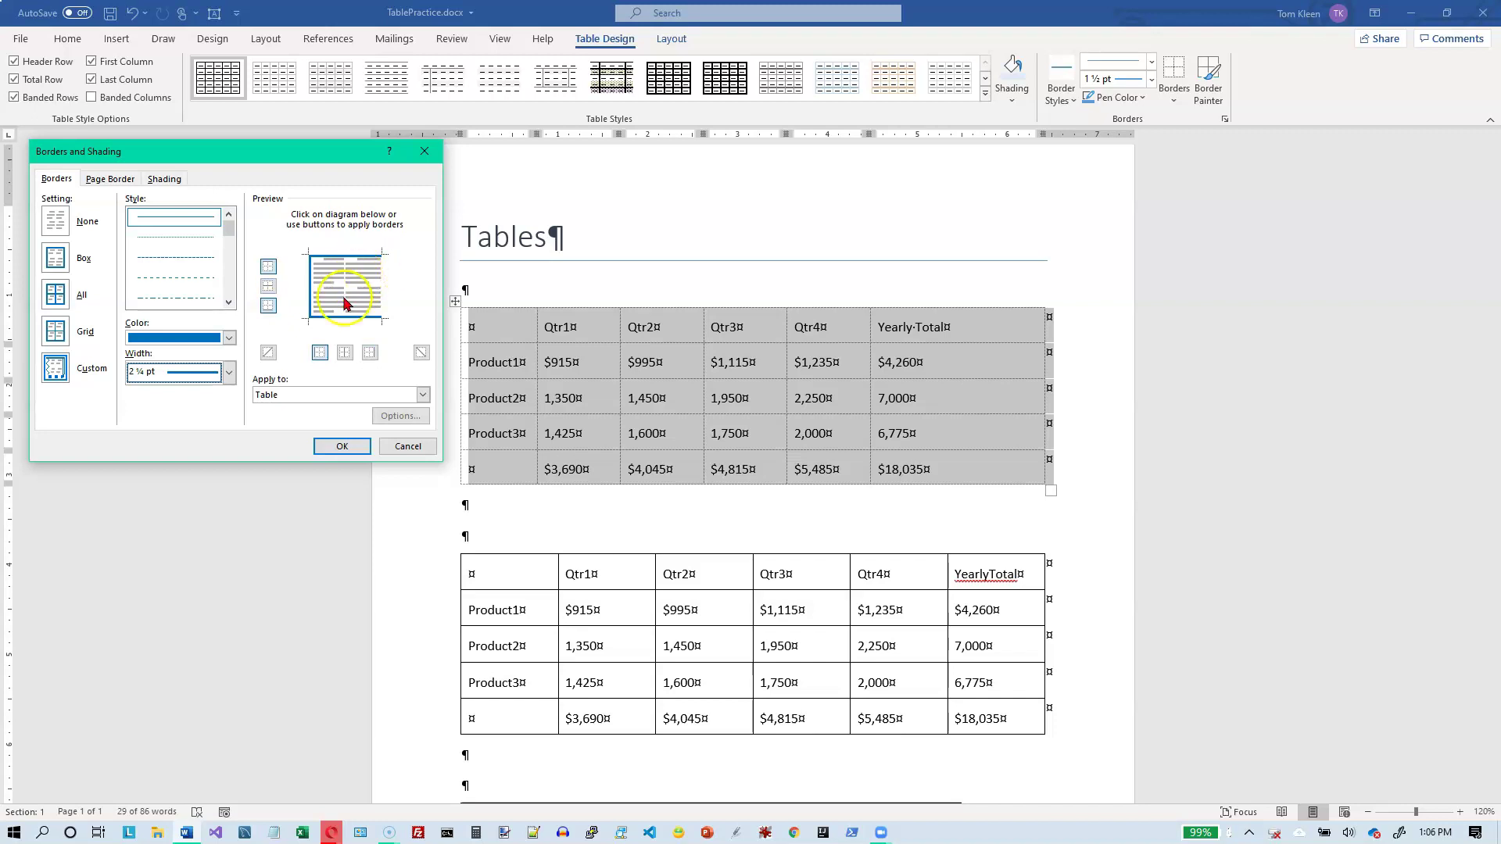
left_click(375, 275)
left_click(380, 270)
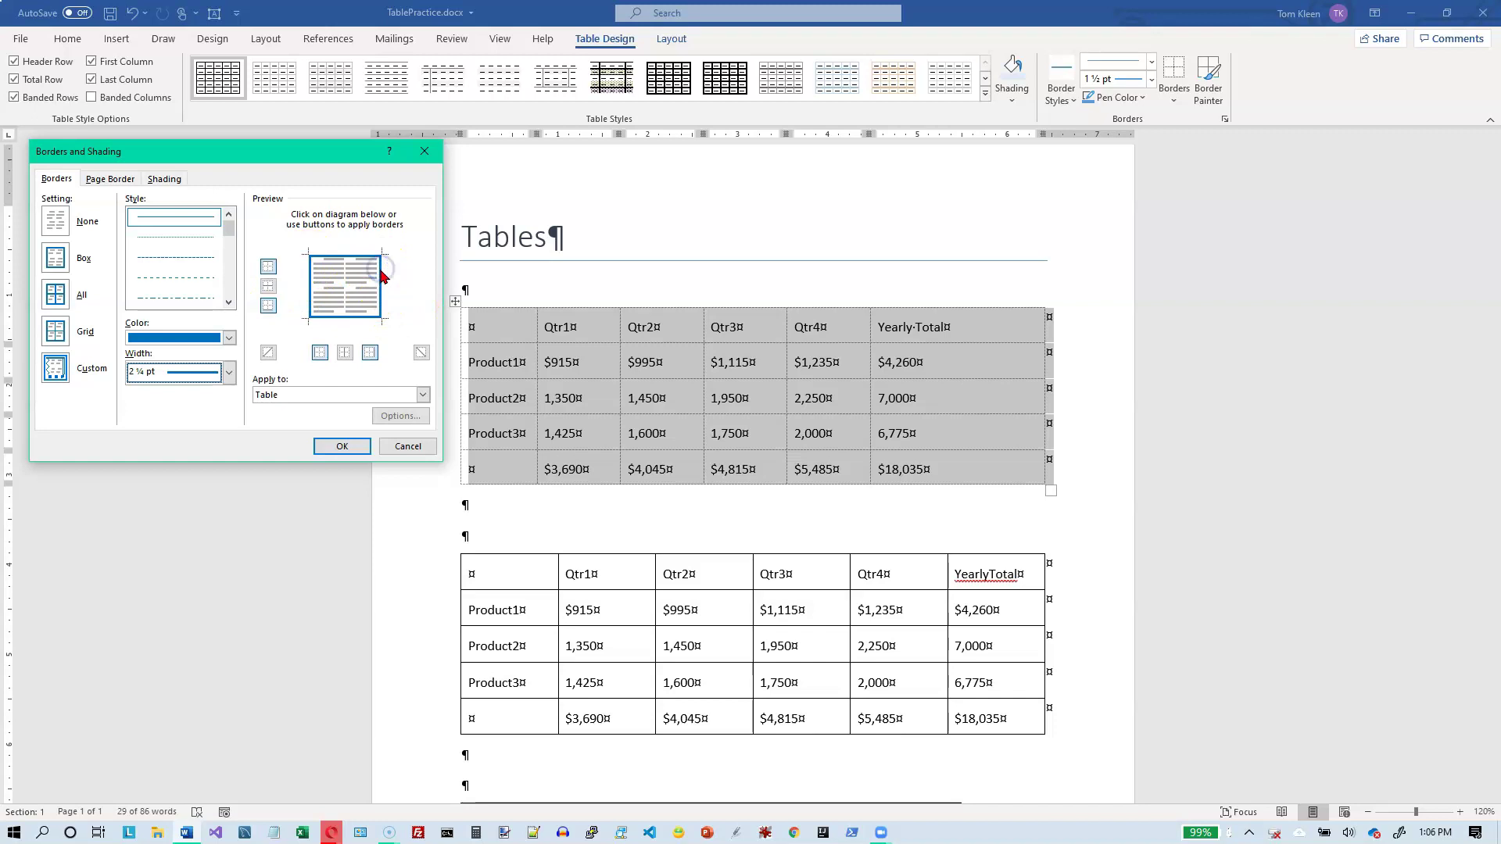
left_click(351, 446)
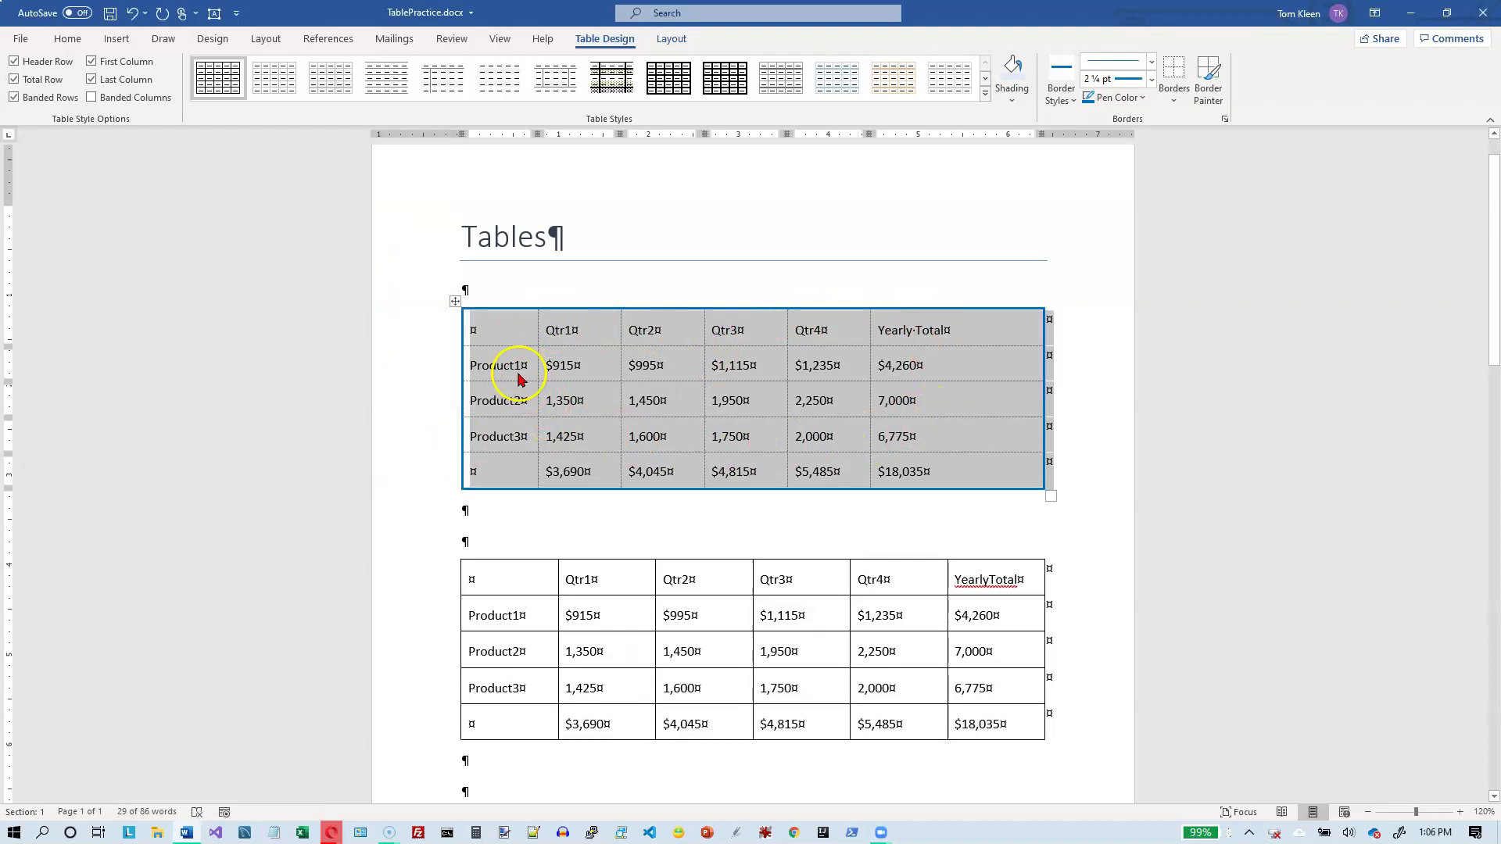
- Open the Borders and Shading settings for the first table and set the border line to standard red with a width of 1 ½ pt
left_click(1171, 102)
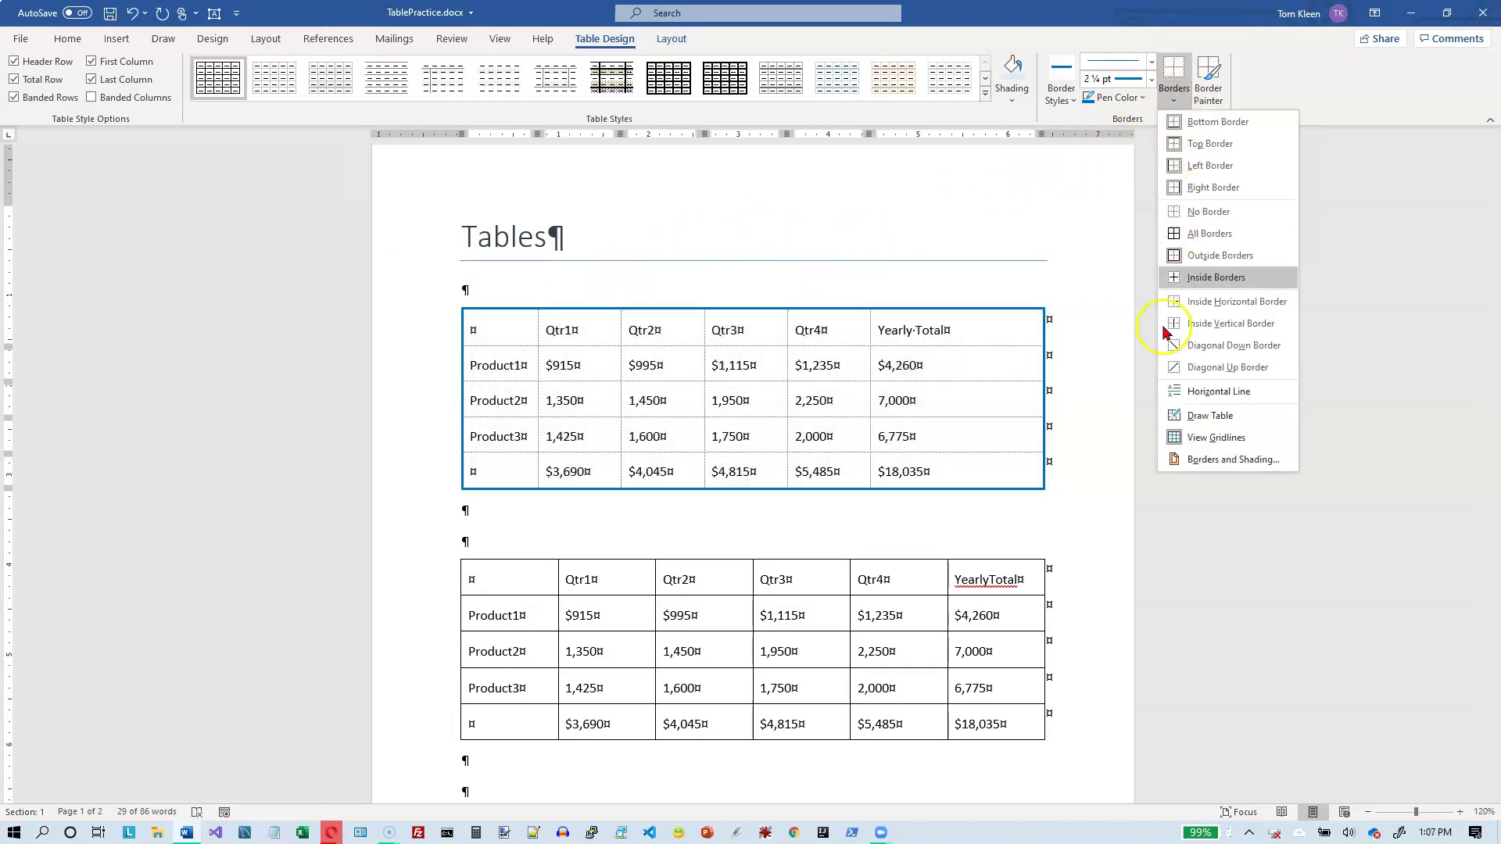
left_click(1186, 461)
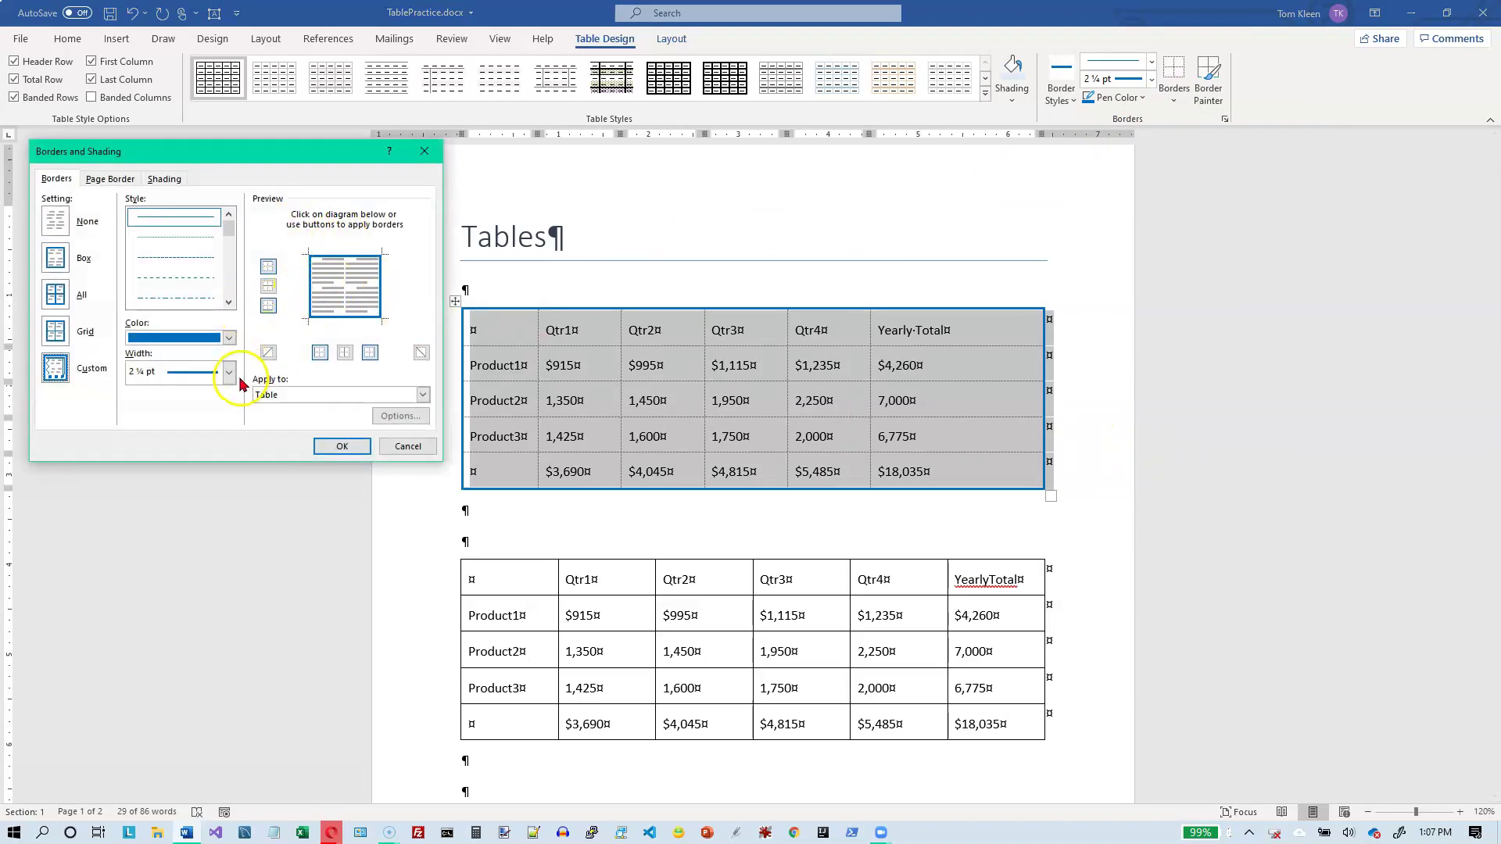
left_click(229, 338)
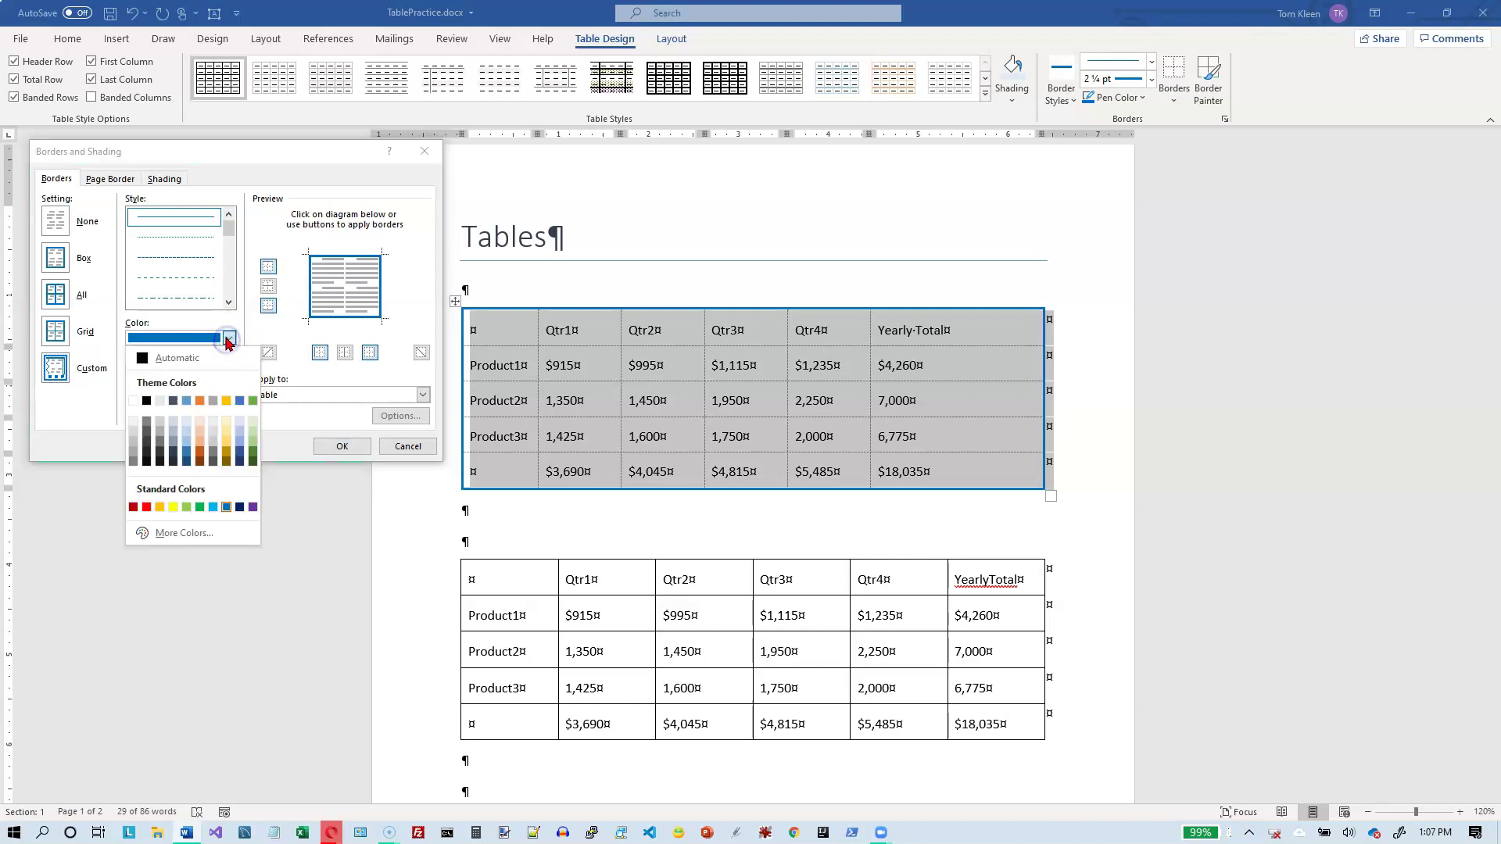
left_click(146, 507)
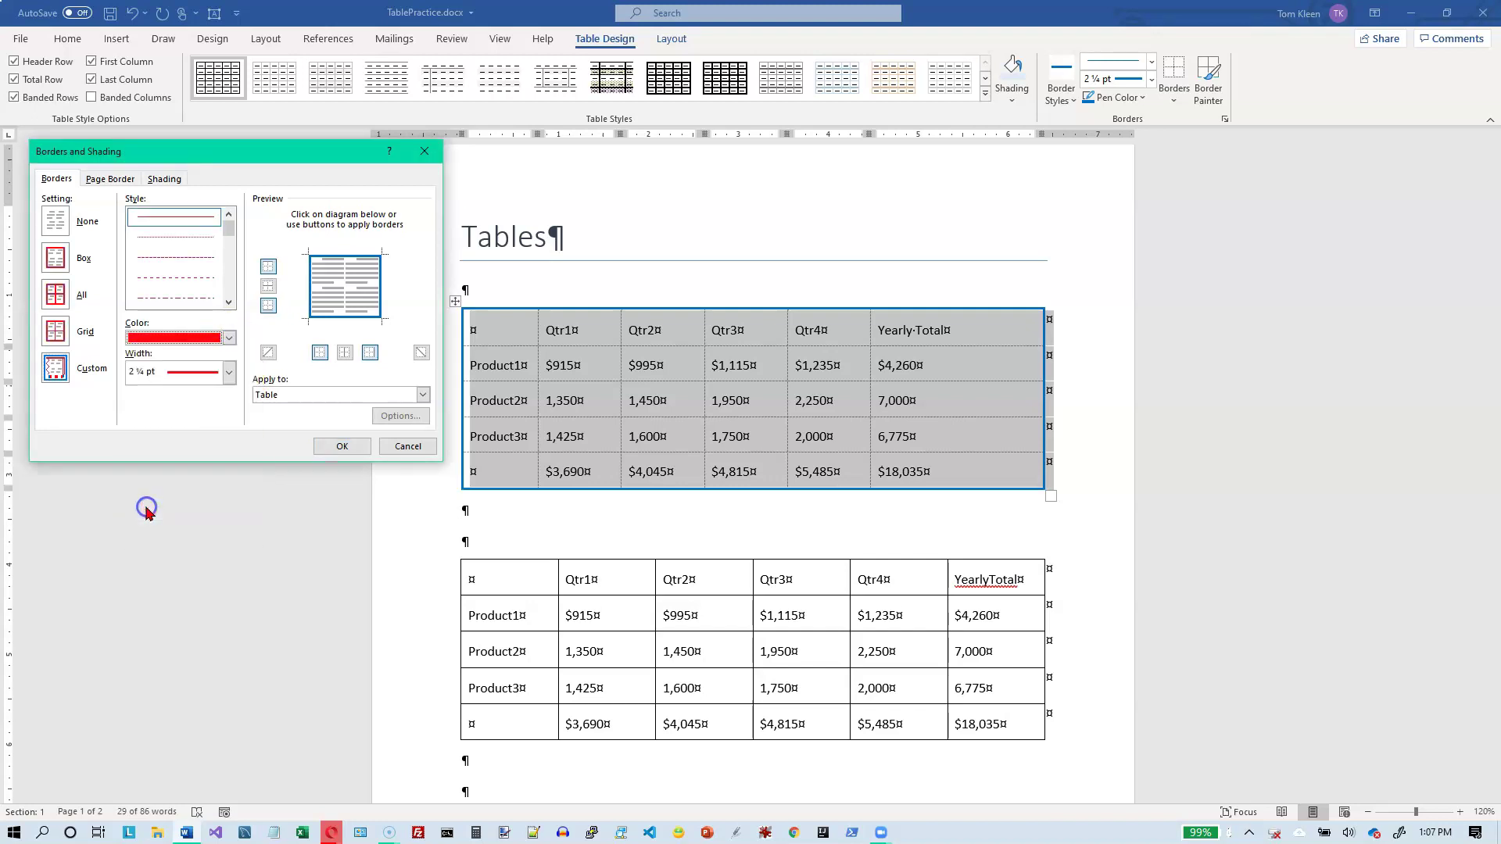
scroll(187, 372, "up", 1)
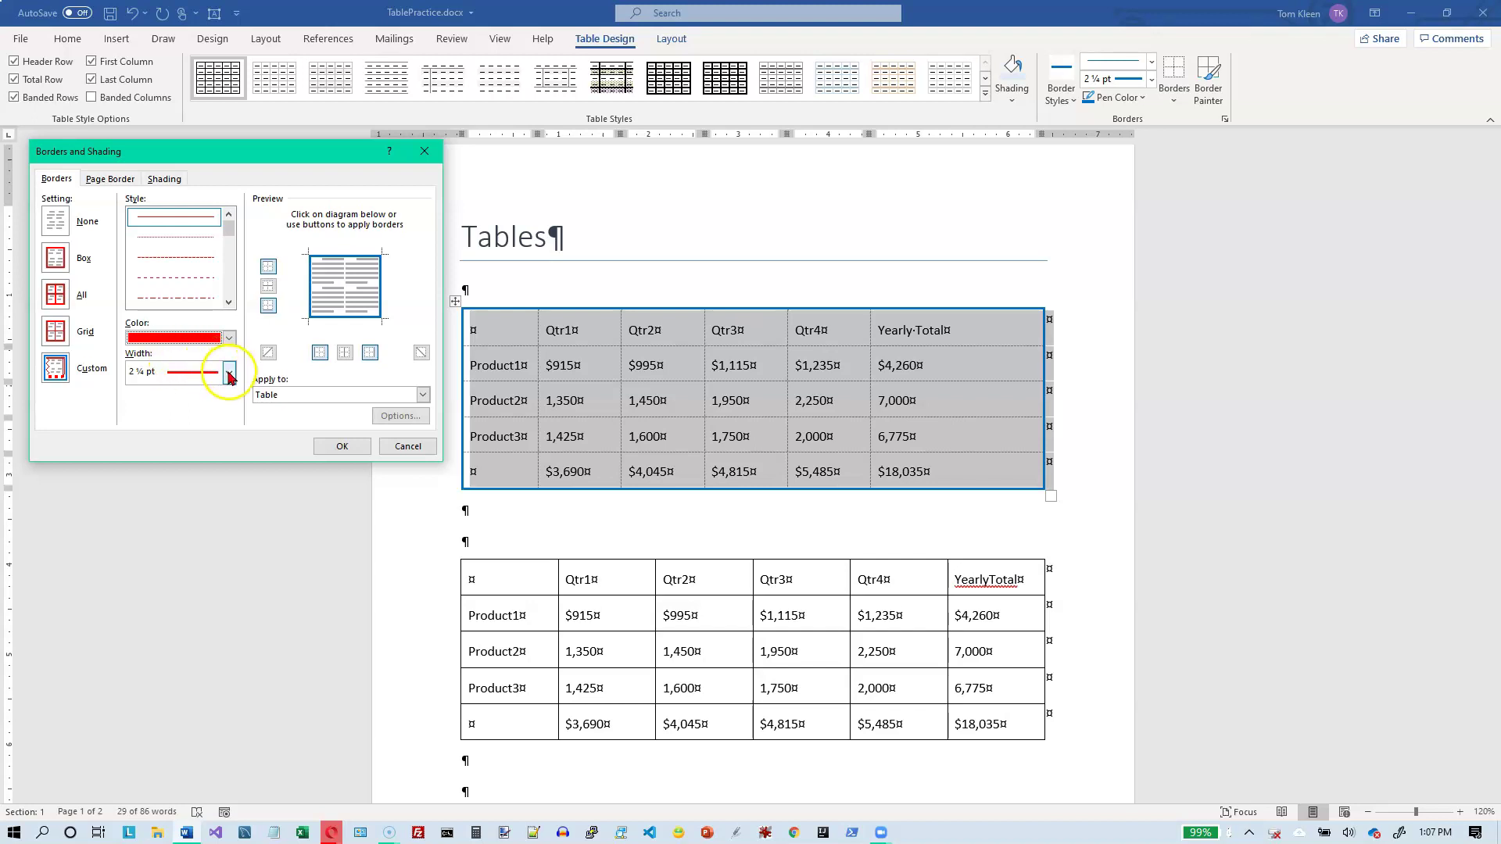
left_click(230, 373)
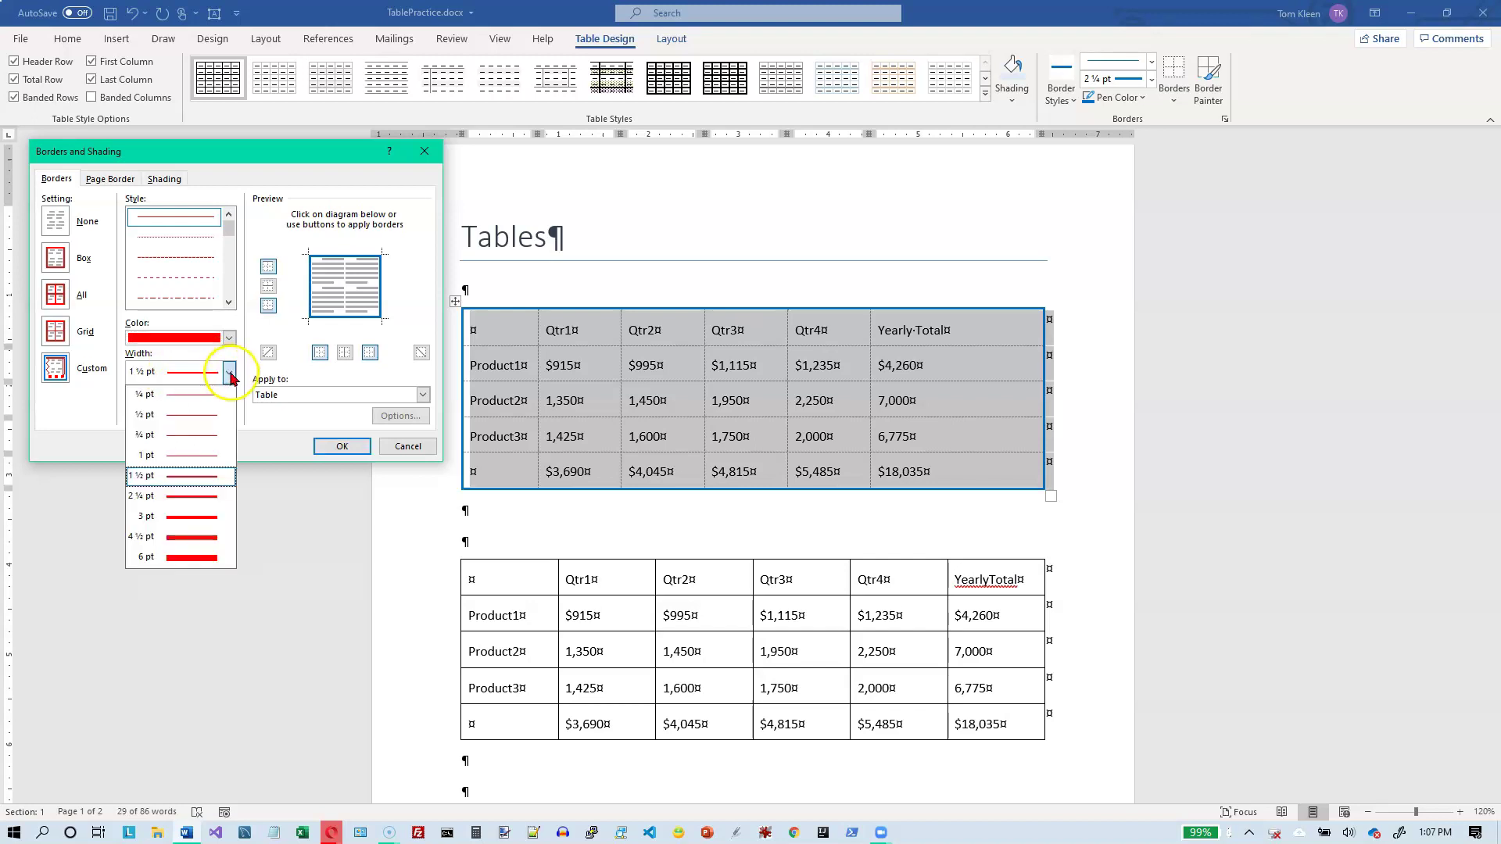
left_click(219, 476)
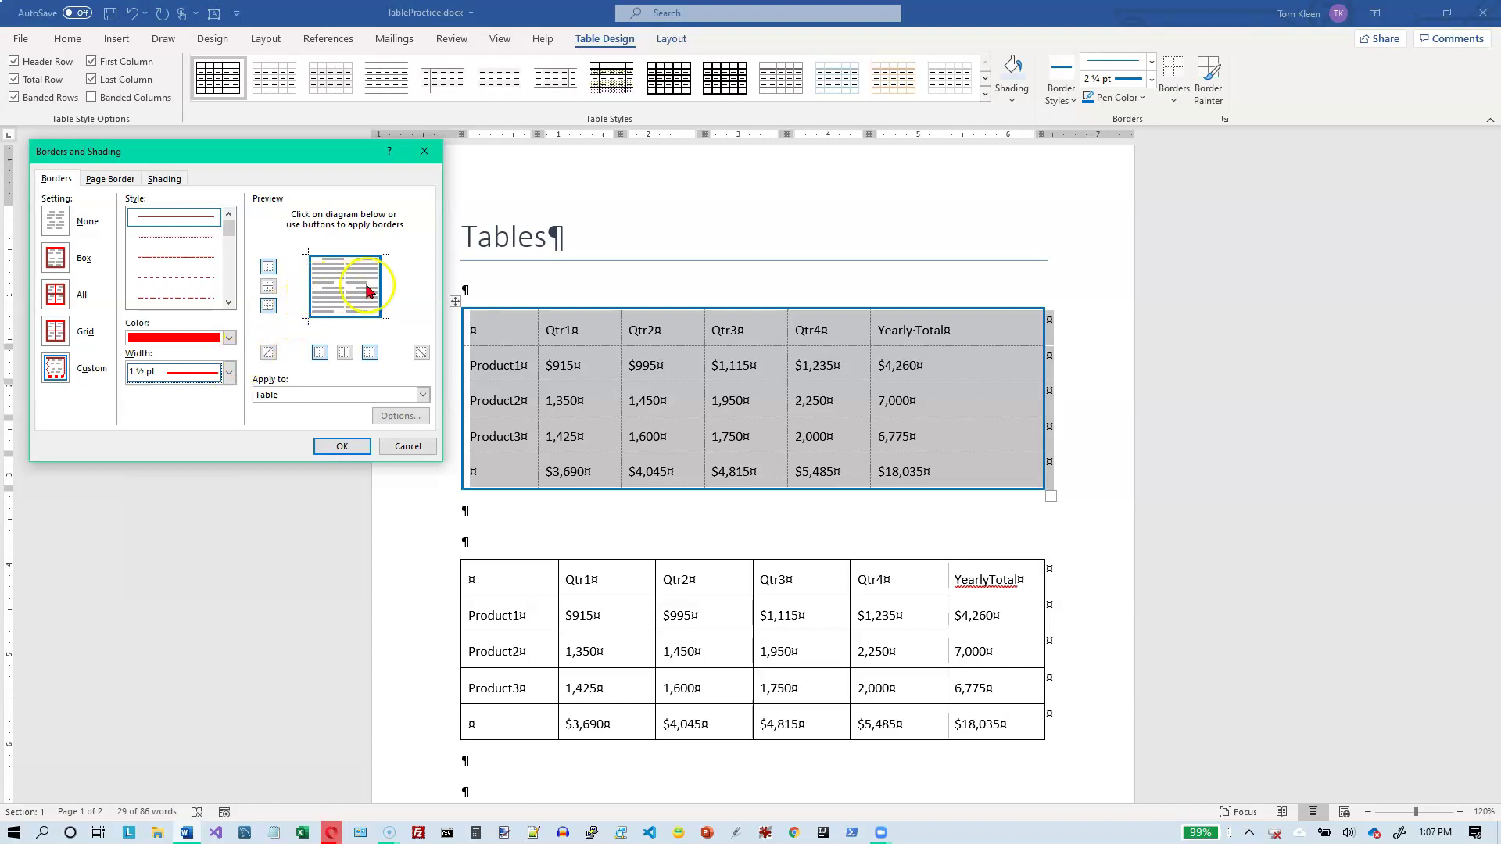
- Try to apply the red line to the inside borders directly on the table preview diagram
left_click(342, 294)
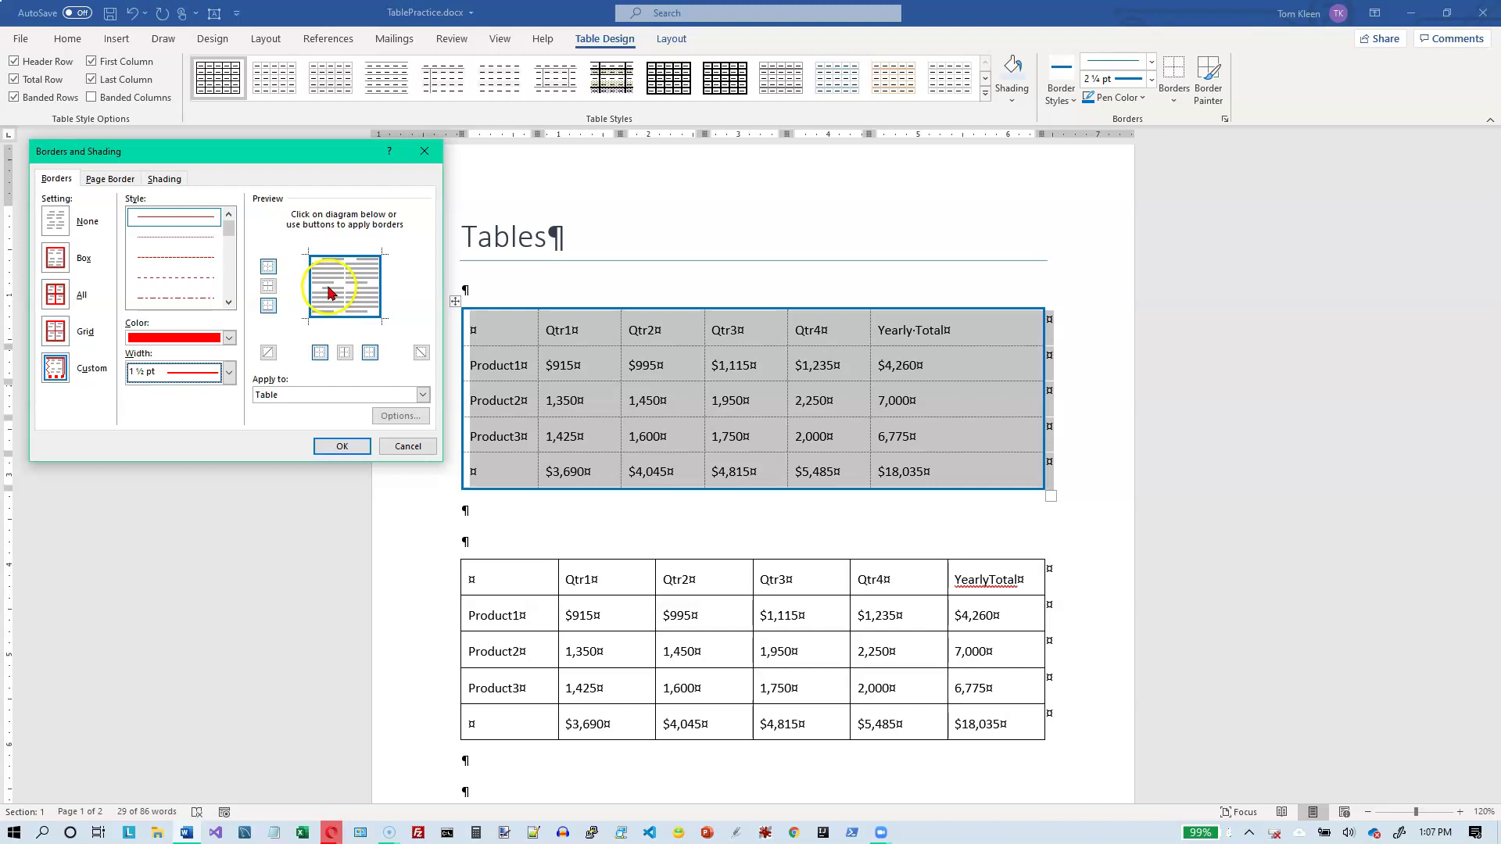
left_click(330, 291)
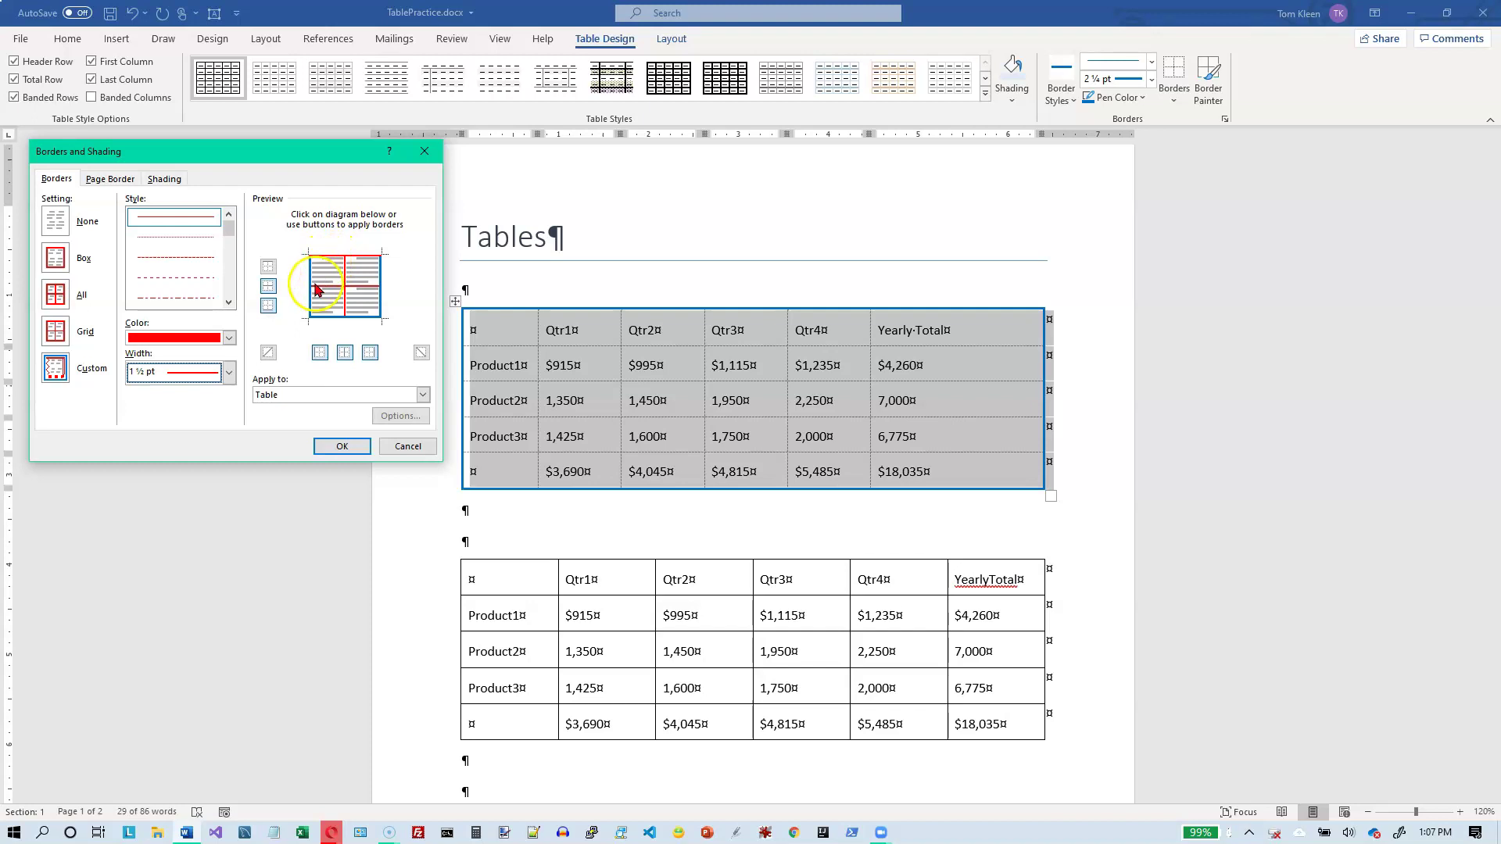
left_click(327, 294)
left_click(351, 292)
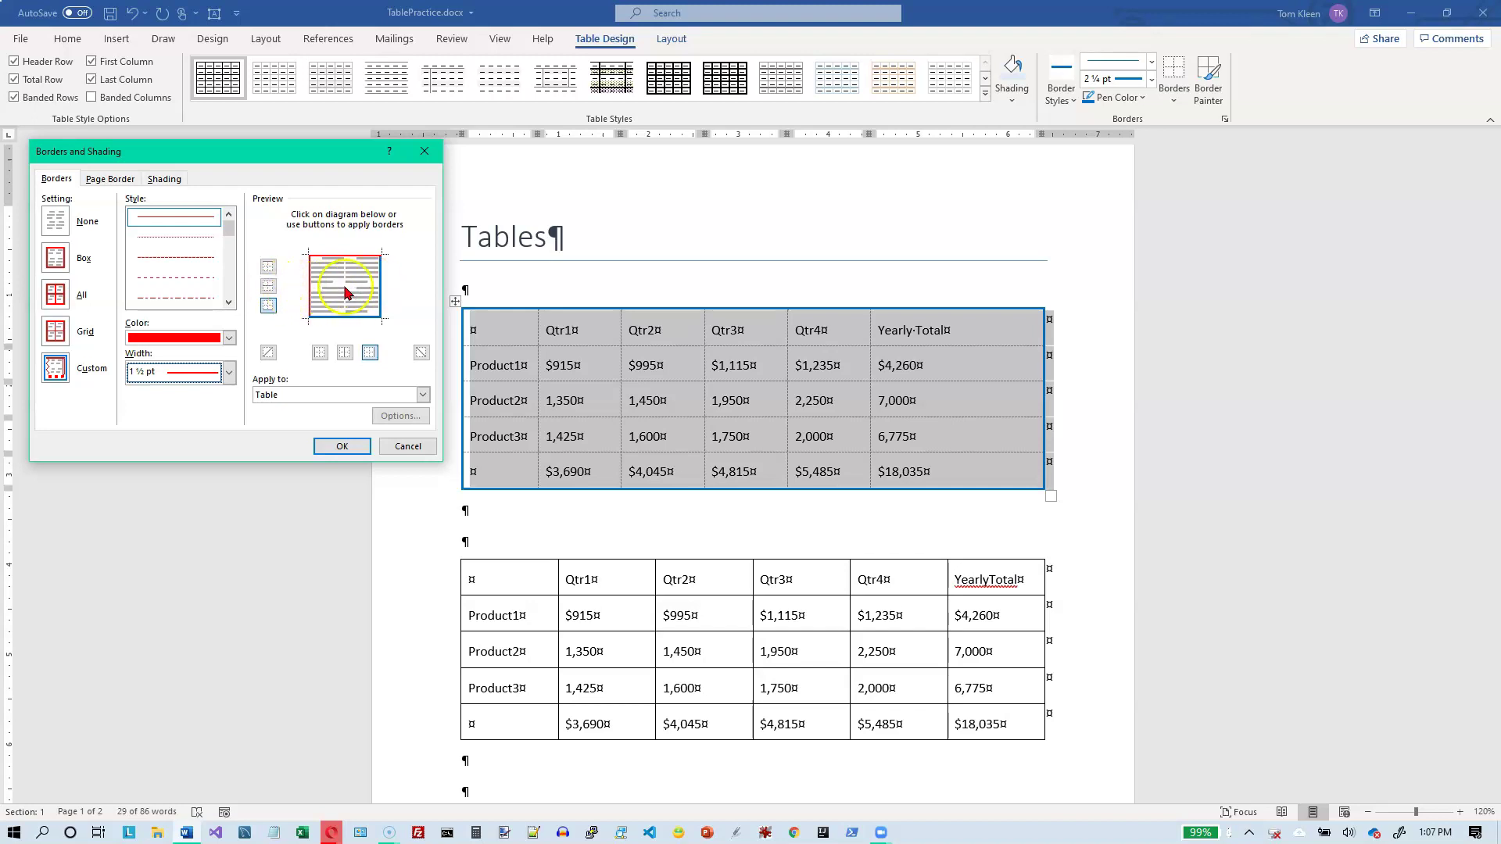
- Add the red line as the inside horizontal and inside vertical borders of the first table
left_click(267, 288)
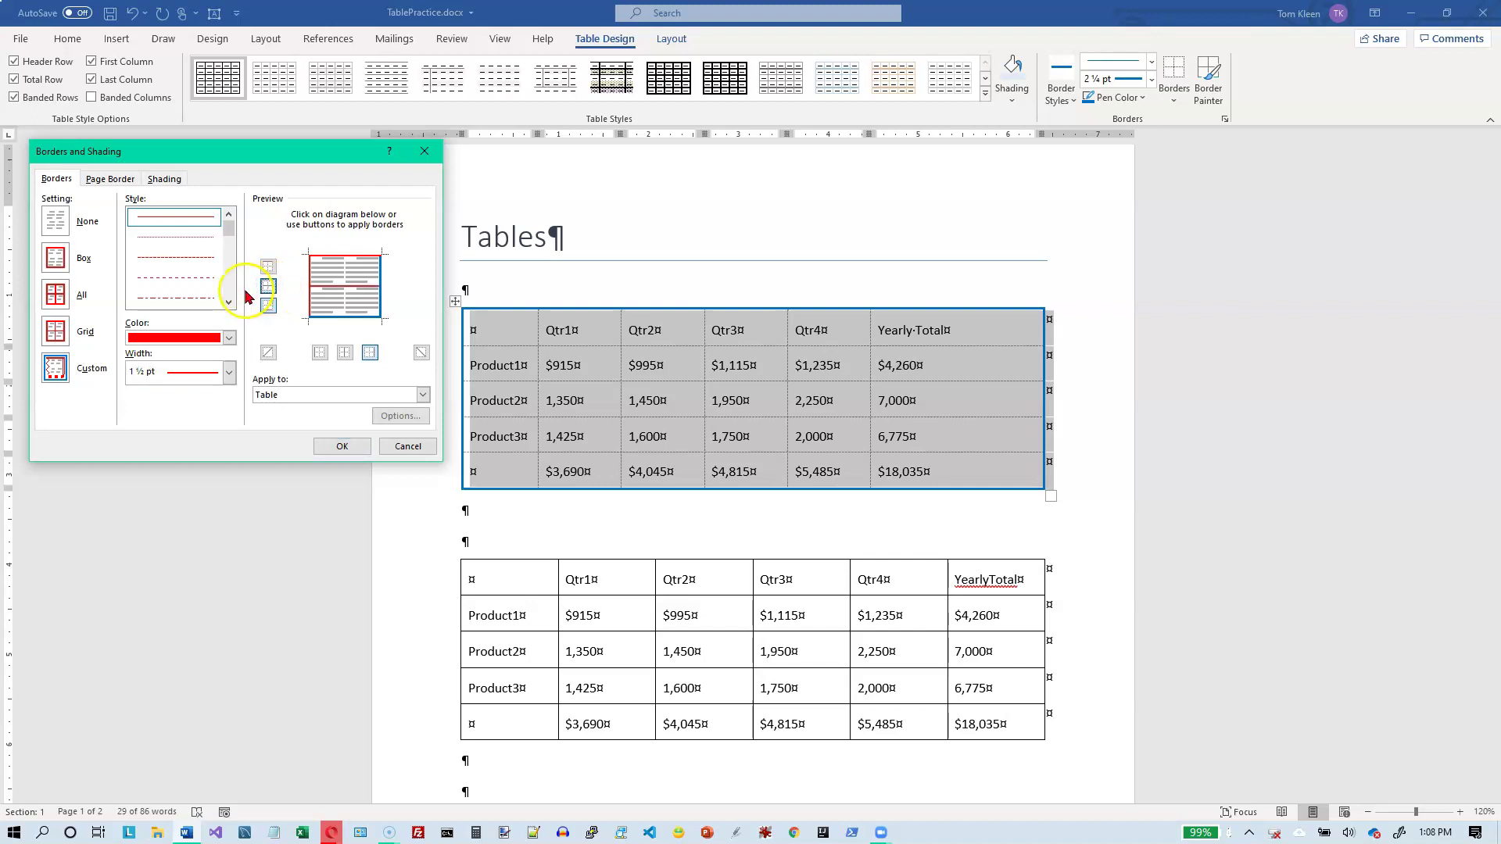
left_click(345, 353)
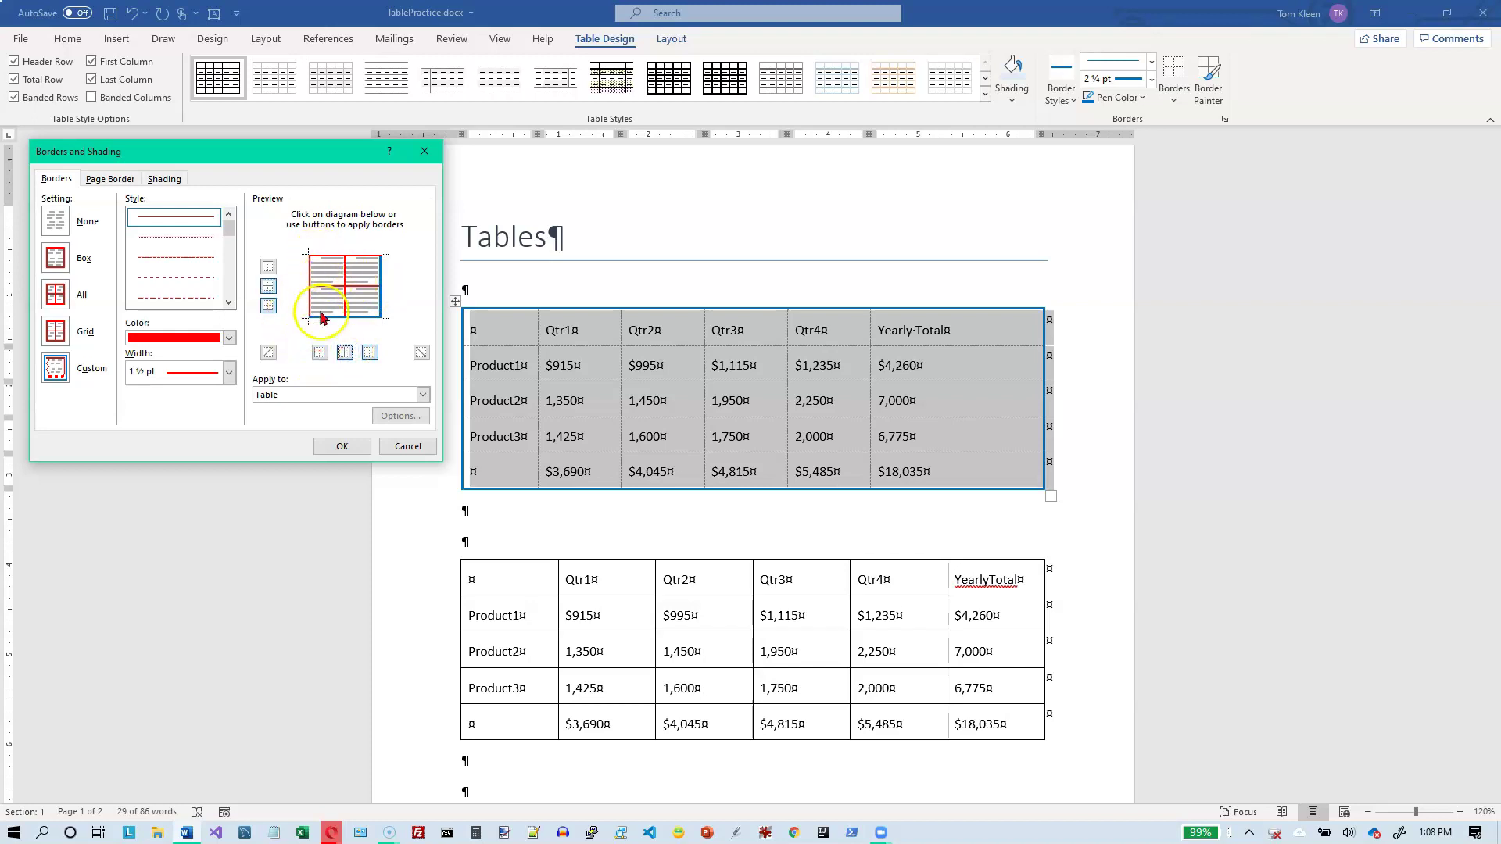
- Restore the left and top edges with a standard blue 2 ¼ pt line and apply the border settings to the table
left_click(228, 339)
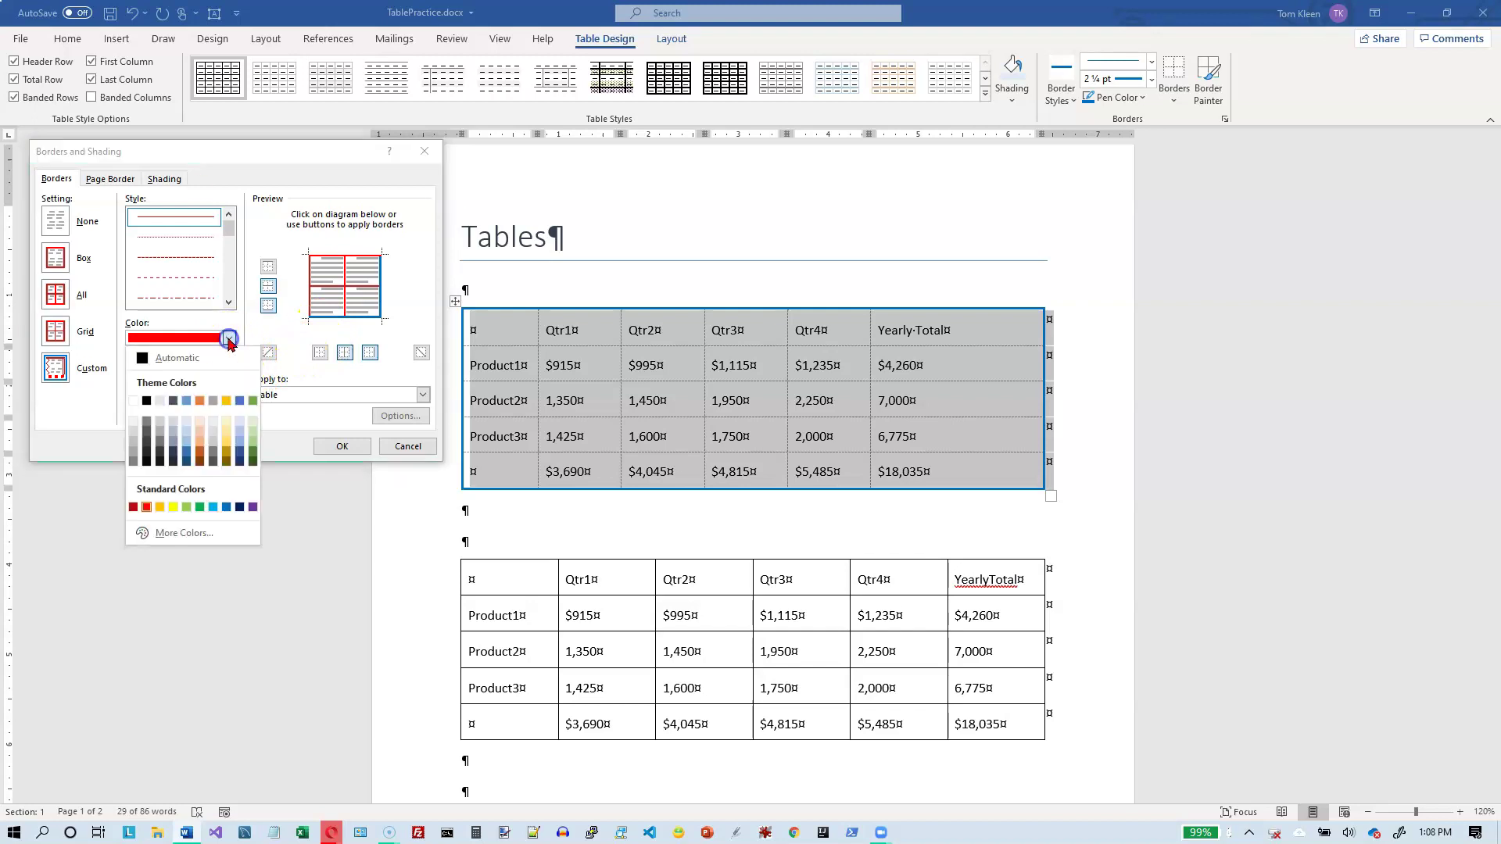
left_click(226, 507)
left_click(230, 373)
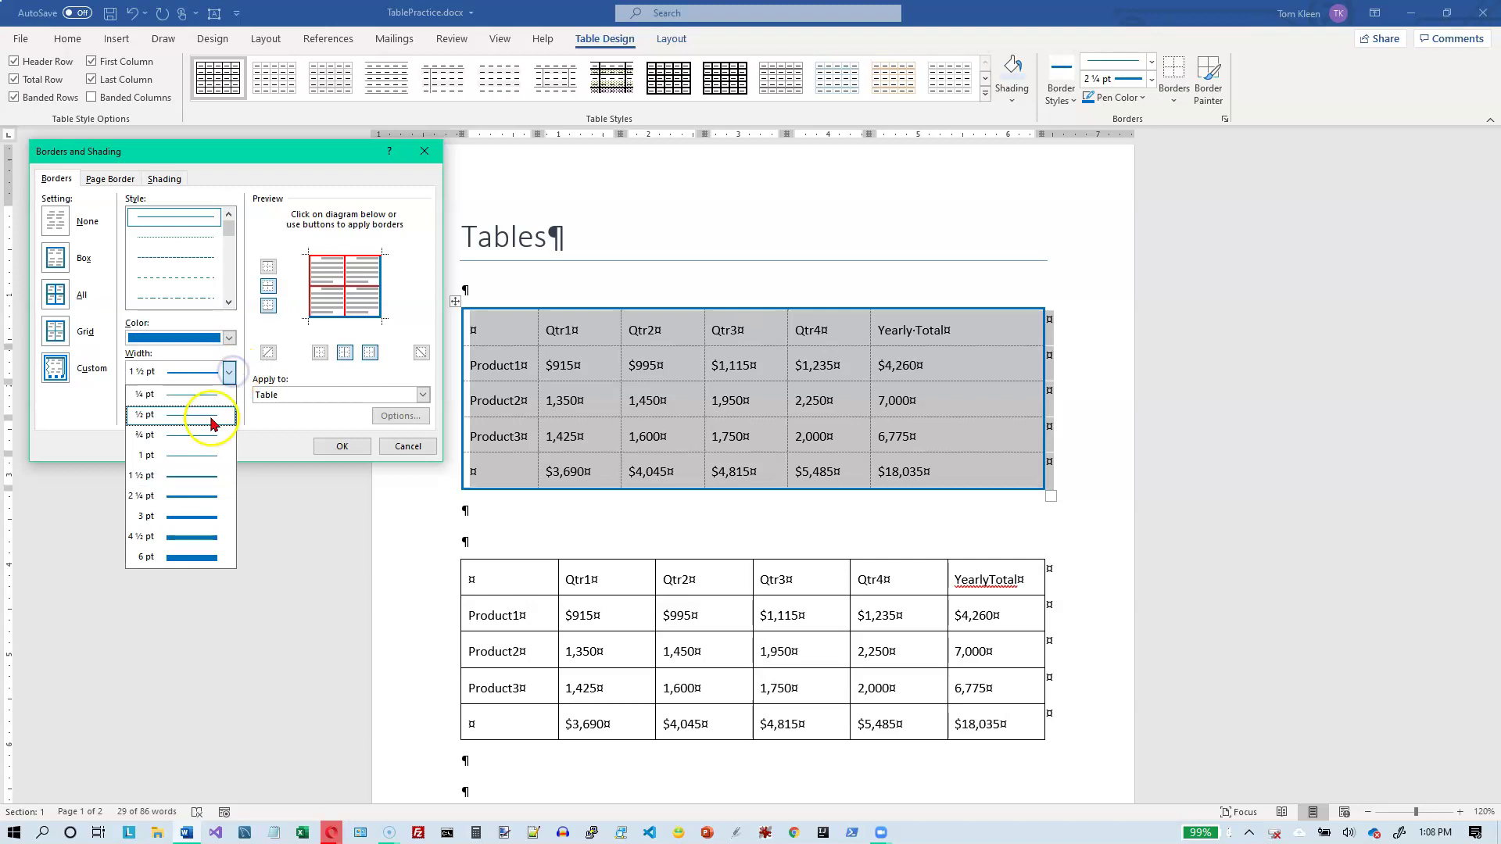
left_click(200, 496)
left_click(310, 274)
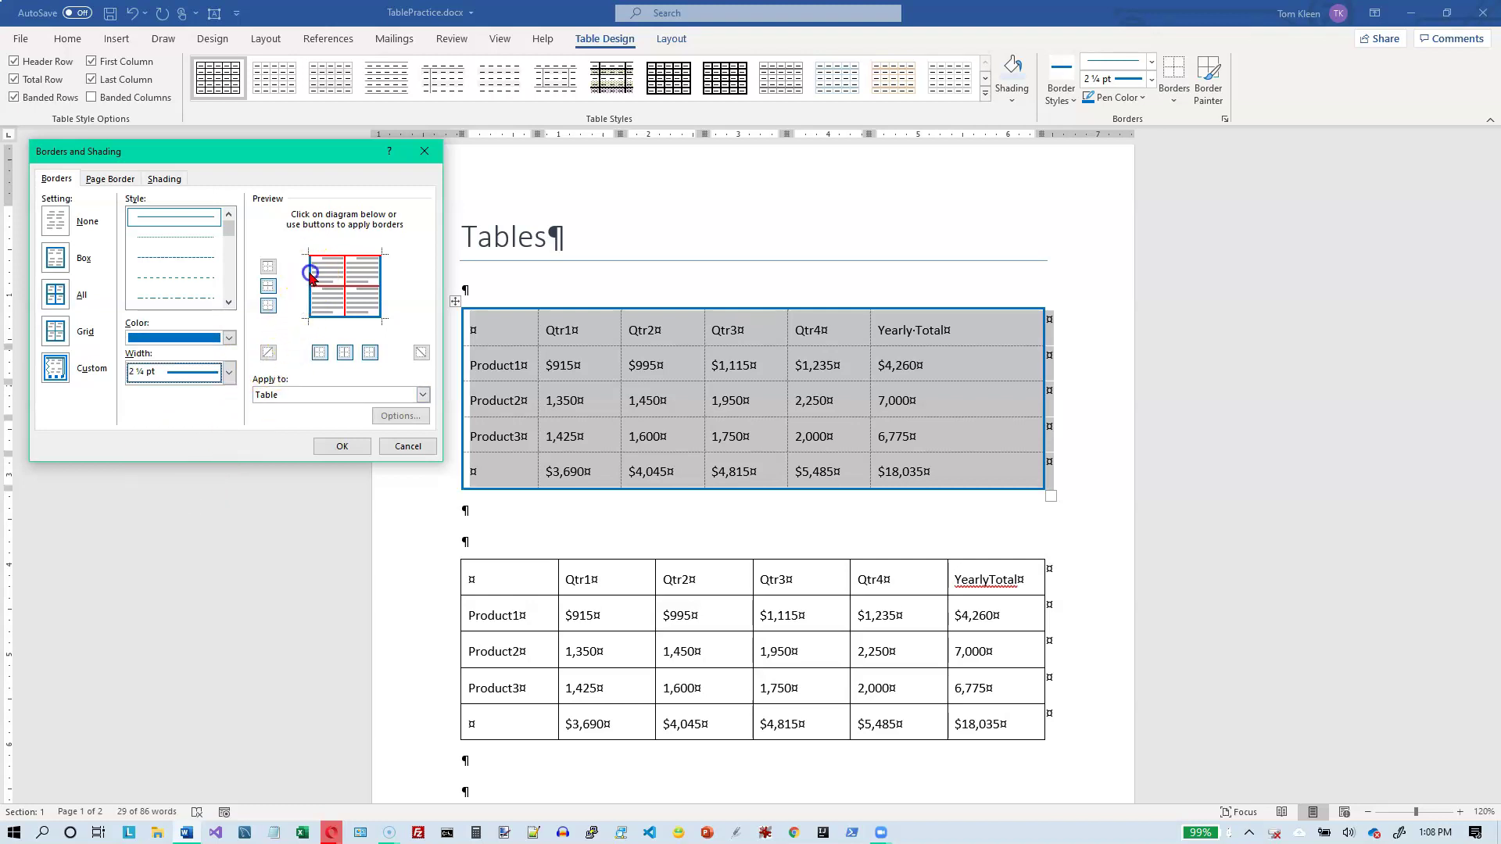
left_click(267, 267)
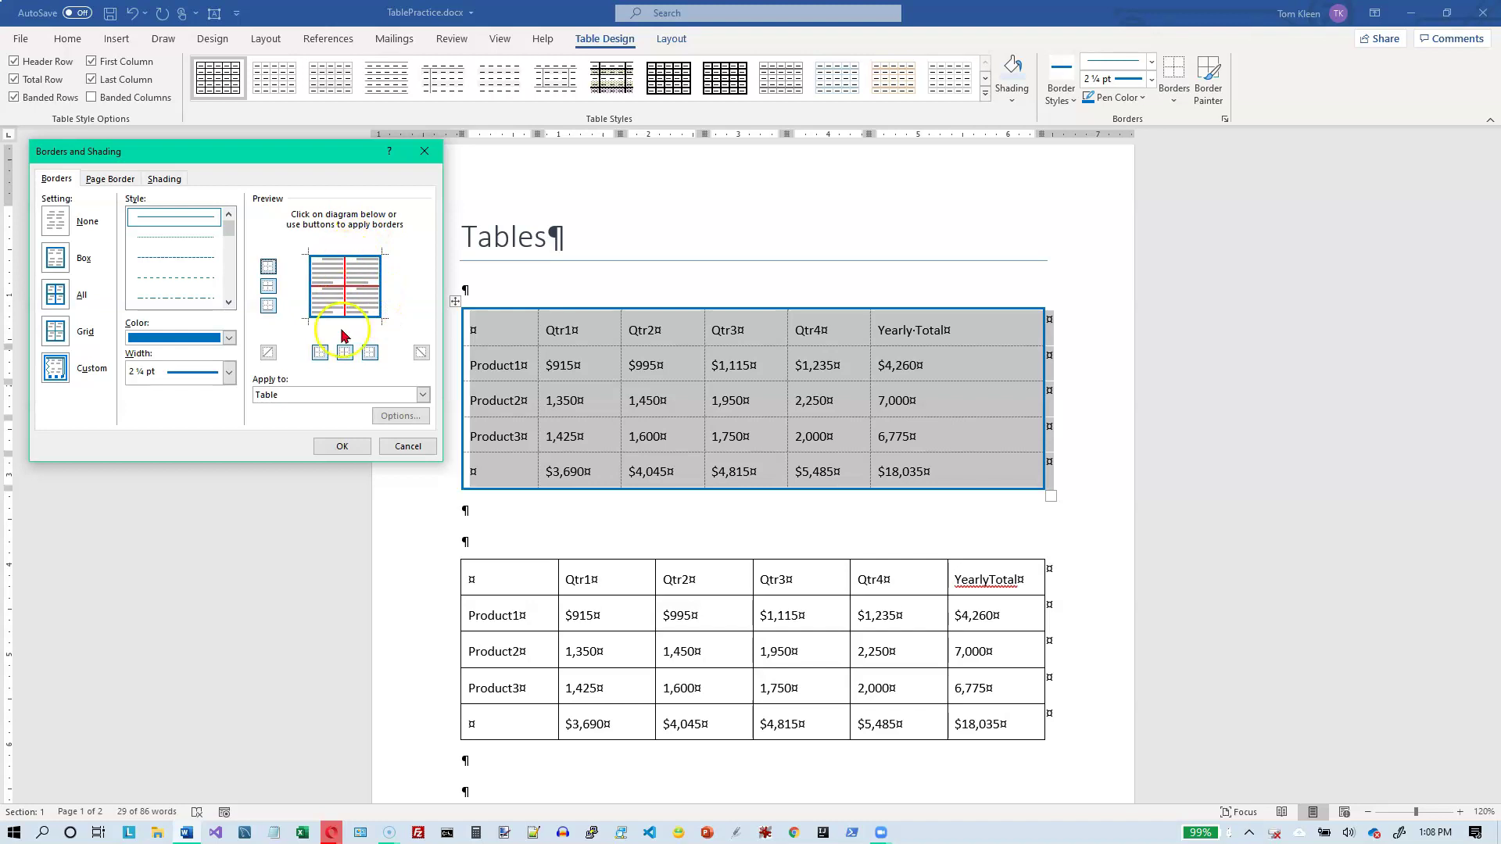
left_click(342, 446)
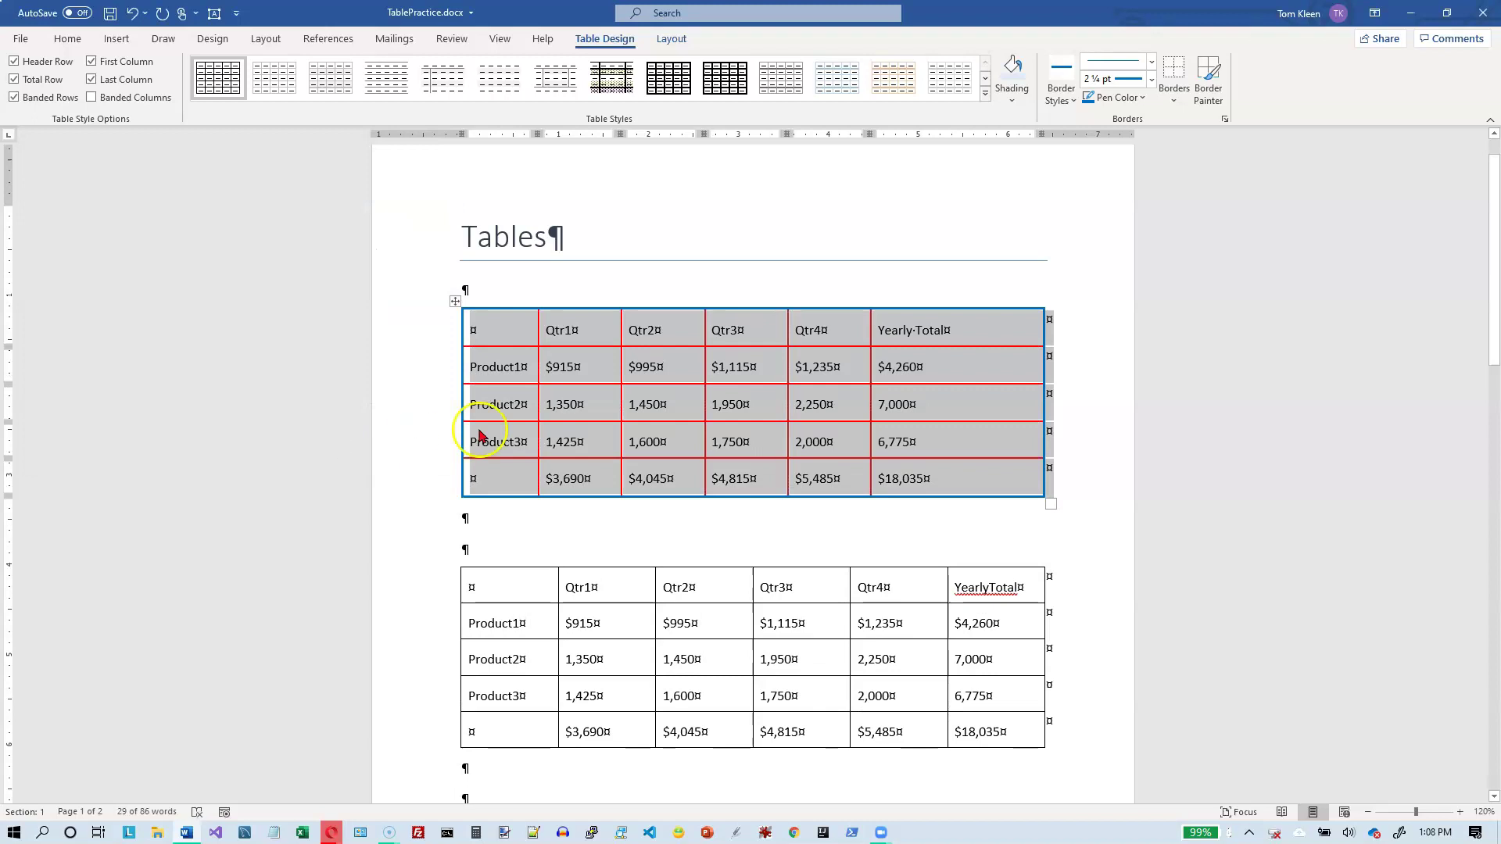